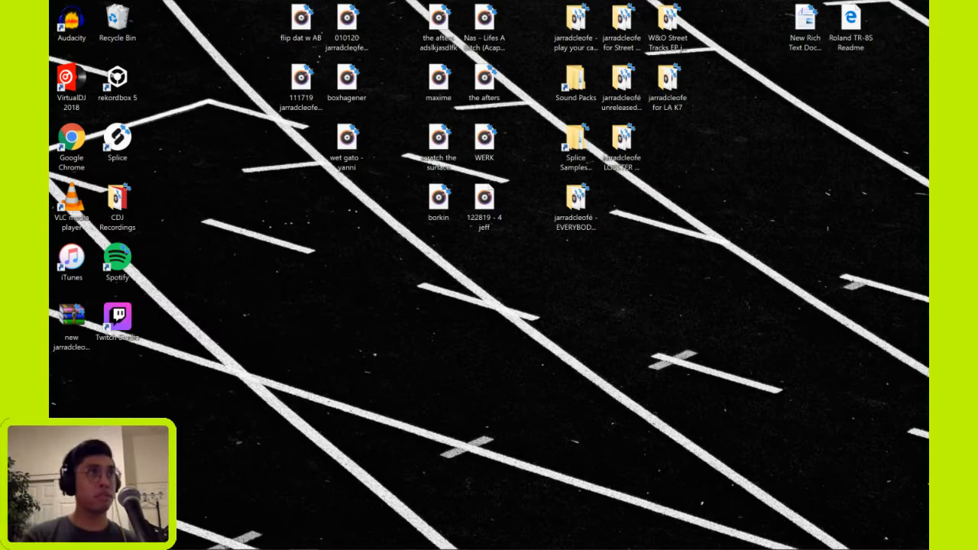
- Switch to Spotify, maximize its window and open the album The Marquis Of Hawkes from Liked Songs
{"action": "left_click", "coordinate": [183, 538]}
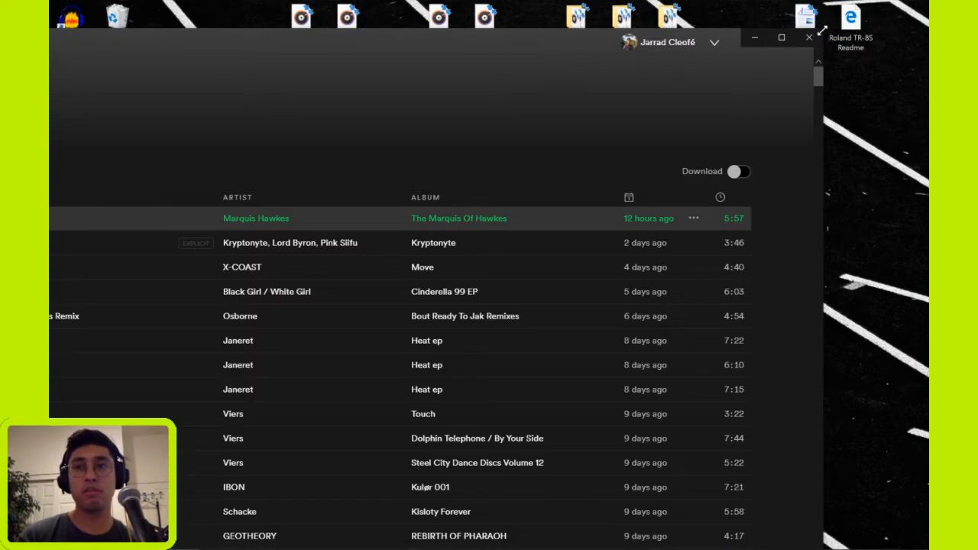
{"action": "left_click_drag", "start_coordinate": [820, 32], "coordinate": [314, 0]}
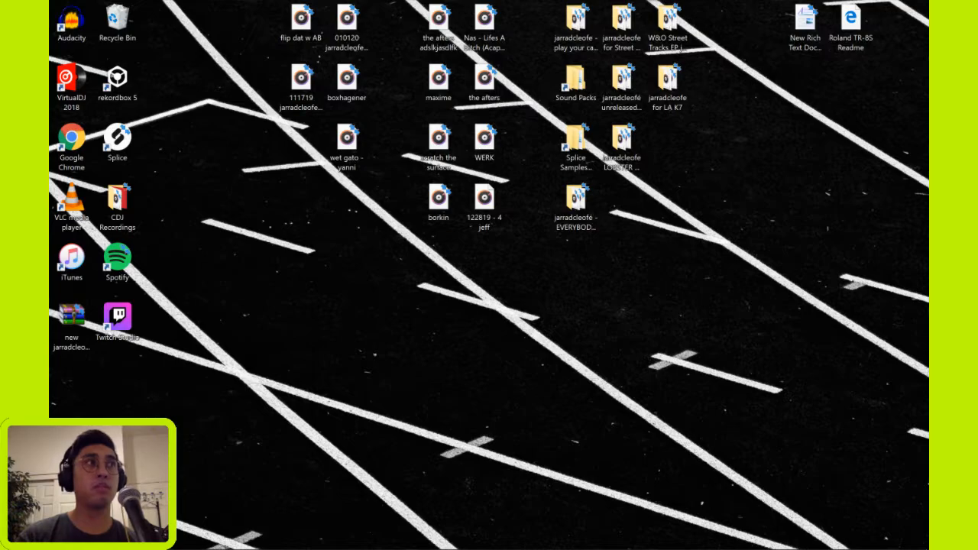
{"action": "left_click_drag", "start_coordinate": [677, 0], "coordinate": [721, 288]}
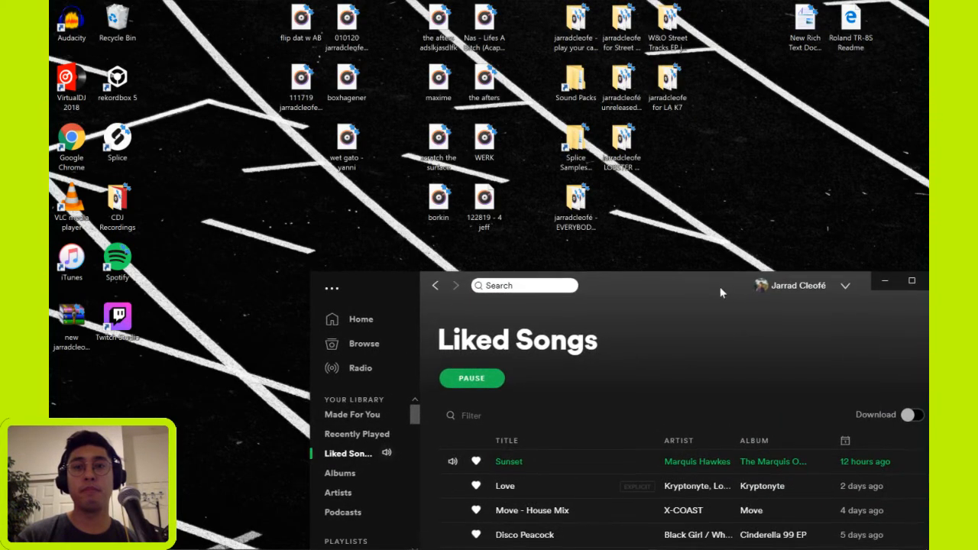
{"action": "double_click", "coordinate": [720, 287]}
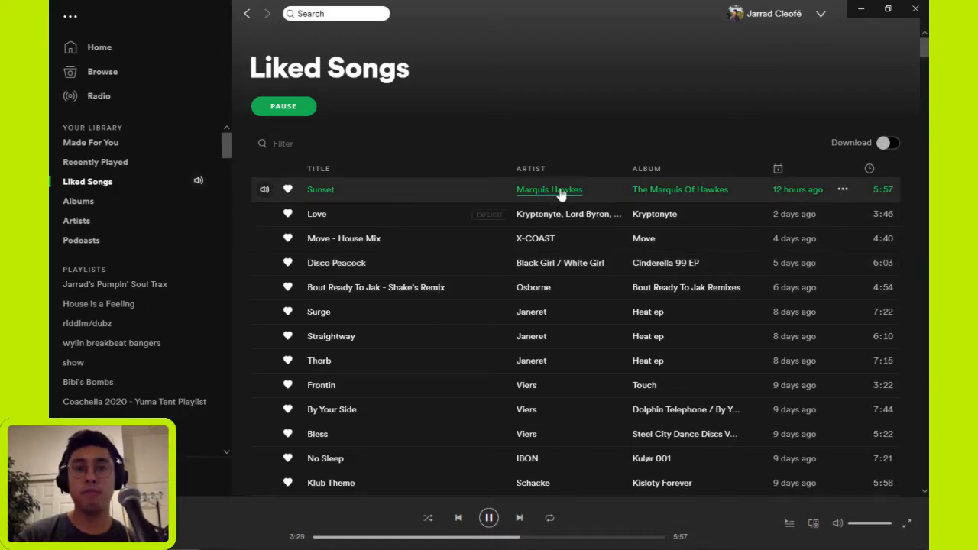
{"action": "left_click", "coordinate": [570, 196]}
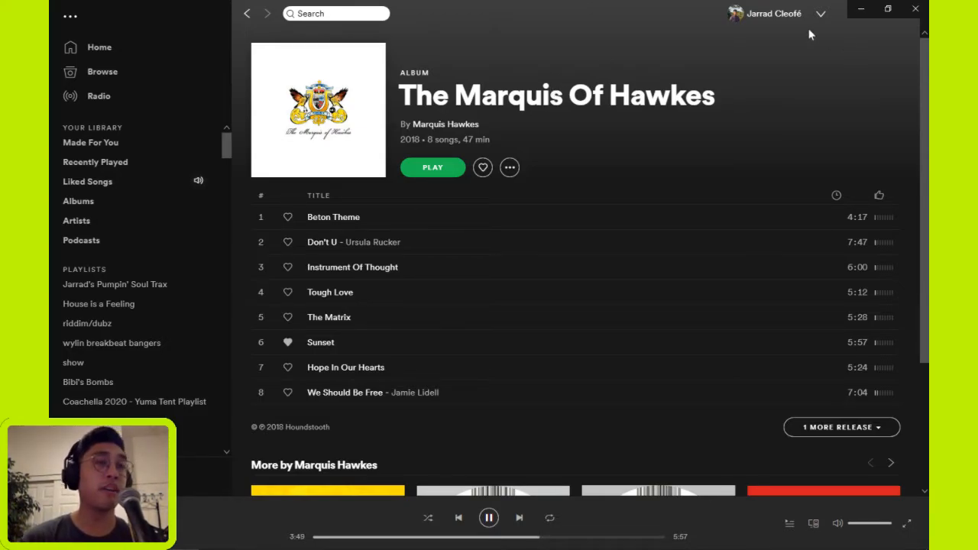
- Listen to the arrangement in FL Studio, stop playback and mute playlist tracks 5 through 8
{"action": "key", "text": "space"}
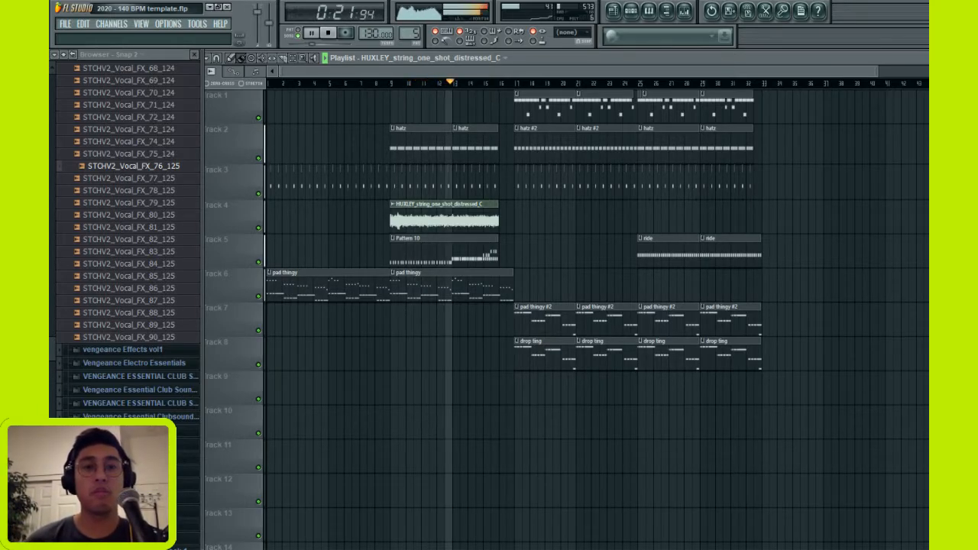
{"action": "key", "text": "space"}
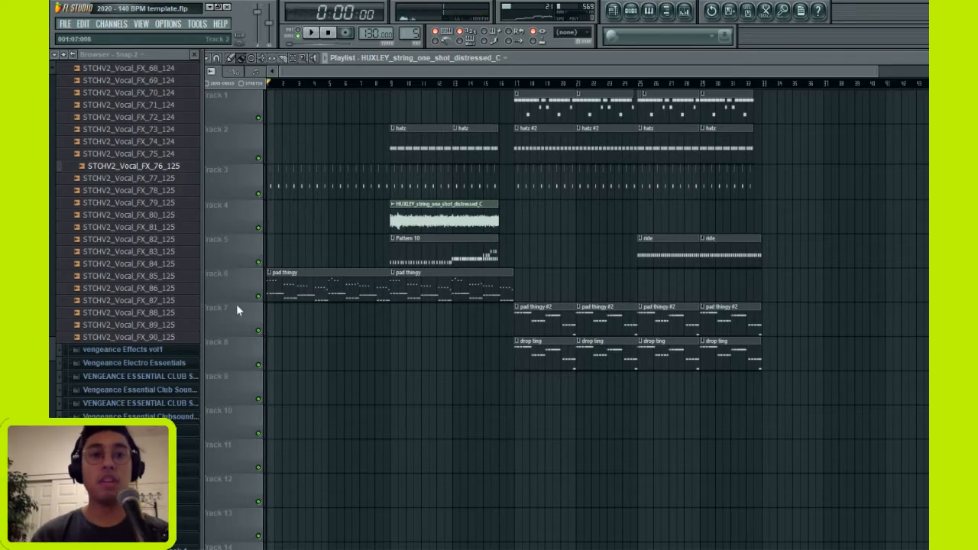
{"action": "left_click", "coordinate": [258, 263]}
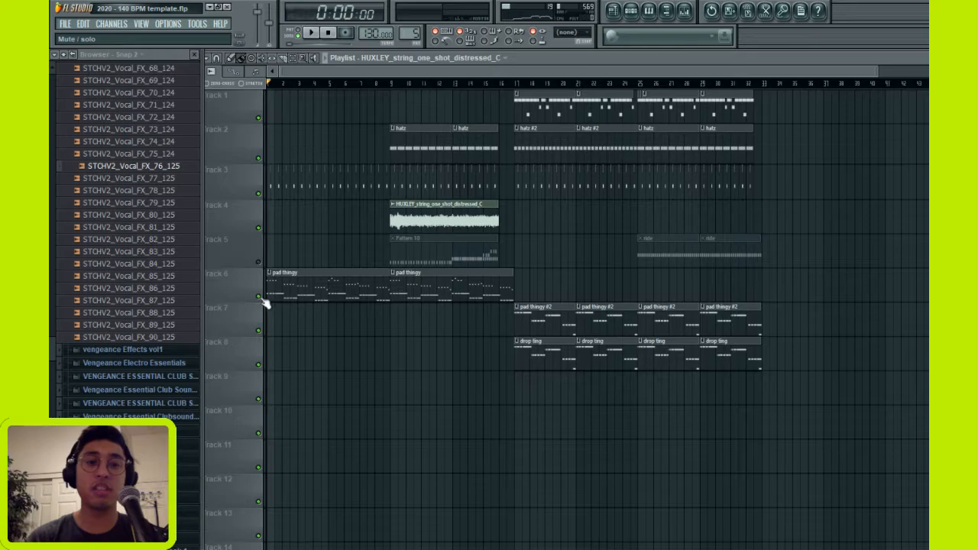
{"action": "left_click", "coordinate": [258, 295]}
{"action": "left_click", "coordinate": [258, 330]}
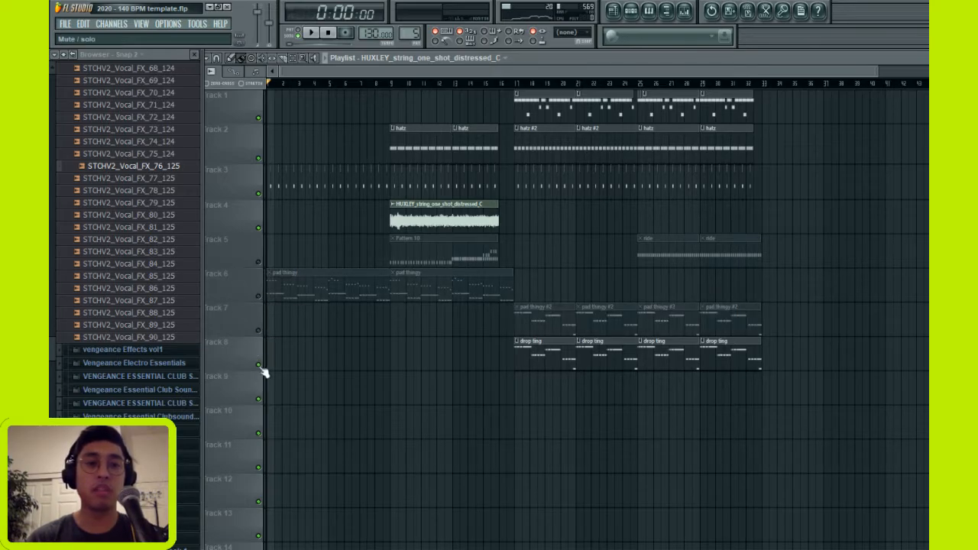
{"action": "left_click", "coordinate": [258, 365]}
- Place two hatz #2 pattern clips at the start of playlist Track 2, filling bars 1 through 8
{"action": "left_click", "coordinate": [552, 154]}
{"action": "left_click_drag", "start_coordinate": [374, 101], "coordinate": [269, 158]}
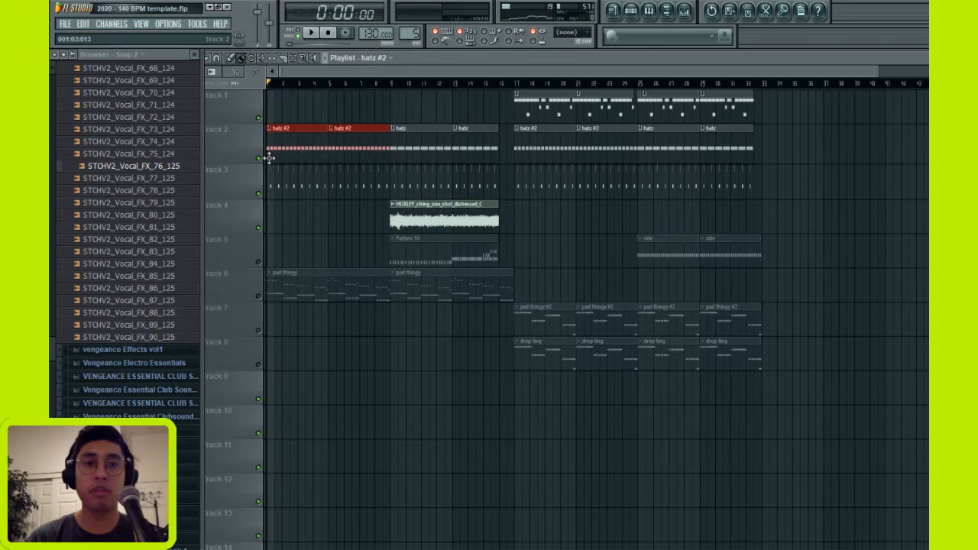
- Collapse the Rave Stabs and SM White Label packs in the sample browser and browse to the Retro Stabs pack's RSAC_Retro_Pads one-shots
{"action": "left_click", "coordinate": [640, 18]}
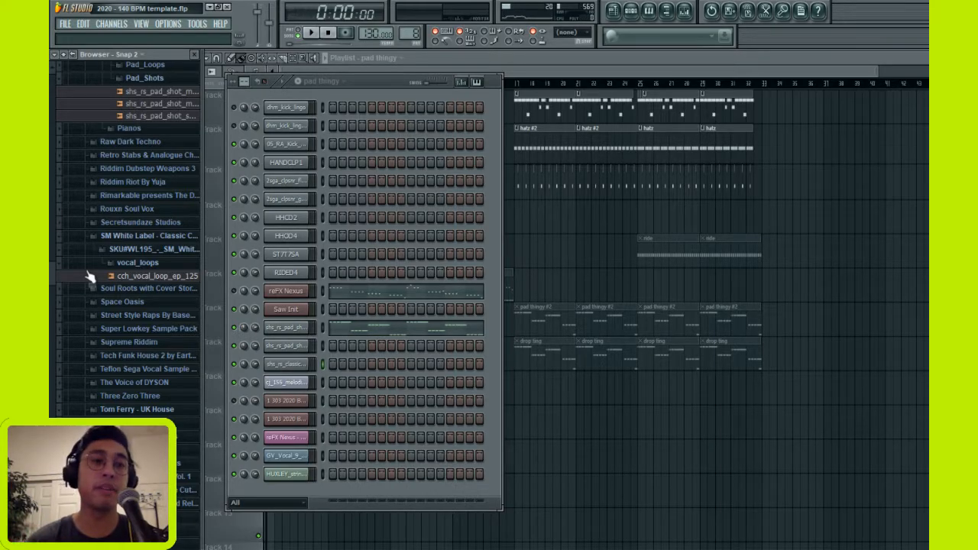
{"action": "scroll", "coordinate": [153, 262], "scroll_direction": "up", "scroll_amount": 5}
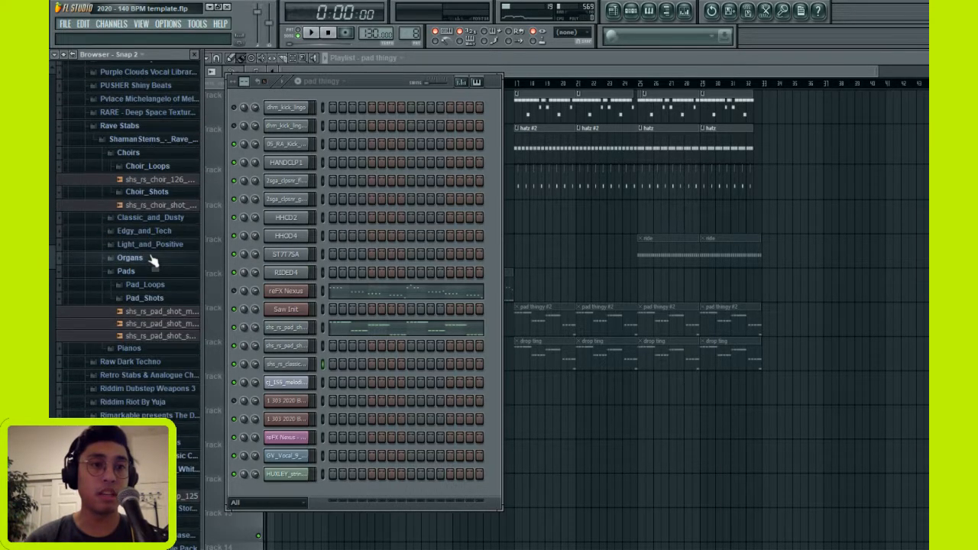
{"action": "left_click", "coordinate": [141, 139]}
{"action": "left_click", "coordinate": [134, 127]}
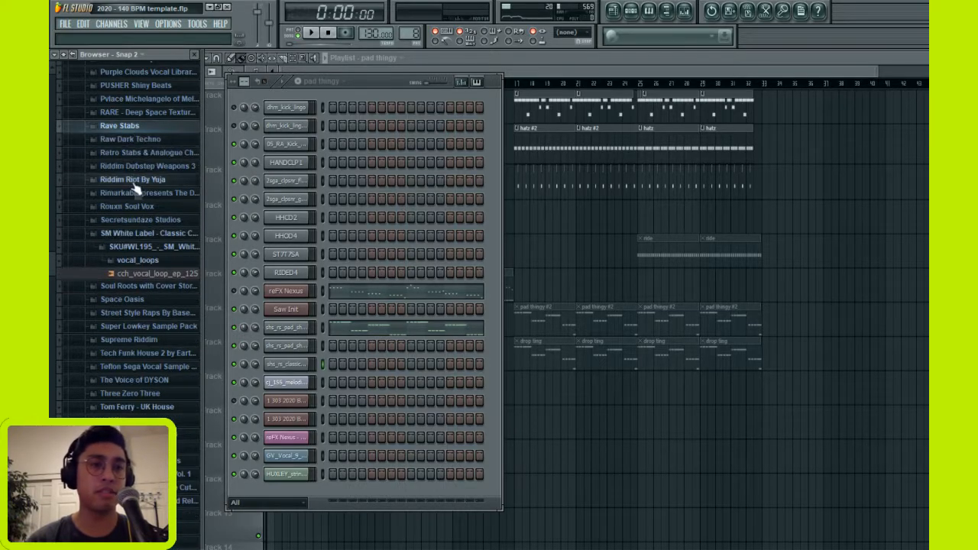
{"action": "left_click", "coordinate": [142, 233]}
{"action": "scroll", "coordinate": [140, 273], "scroll_direction": "up", "scroll_amount": 6}
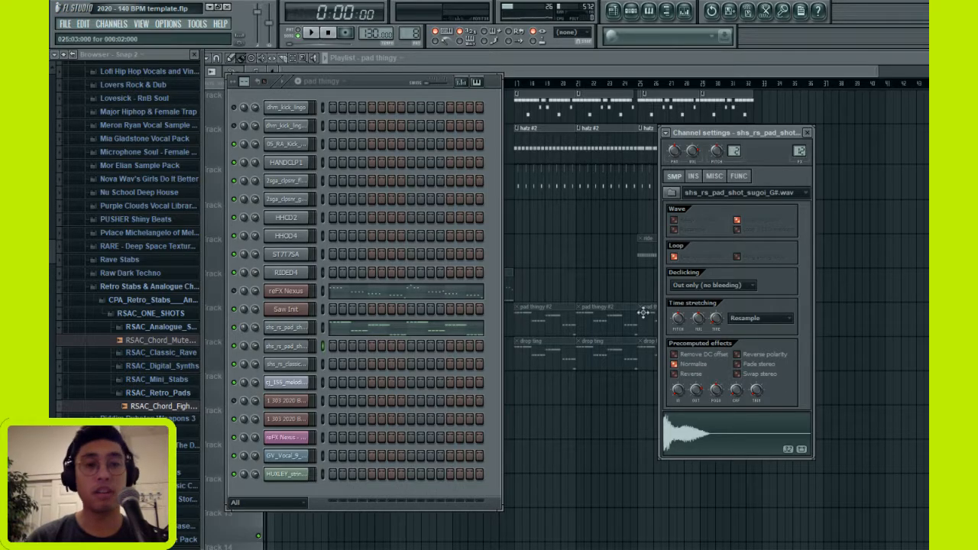
- Audition RSAC_Chord_FightForUserPad_A and load it into the second shs_rs_pad_shot channel, replacing its sample
{"action": "left_click", "coordinate": [624, 94]}
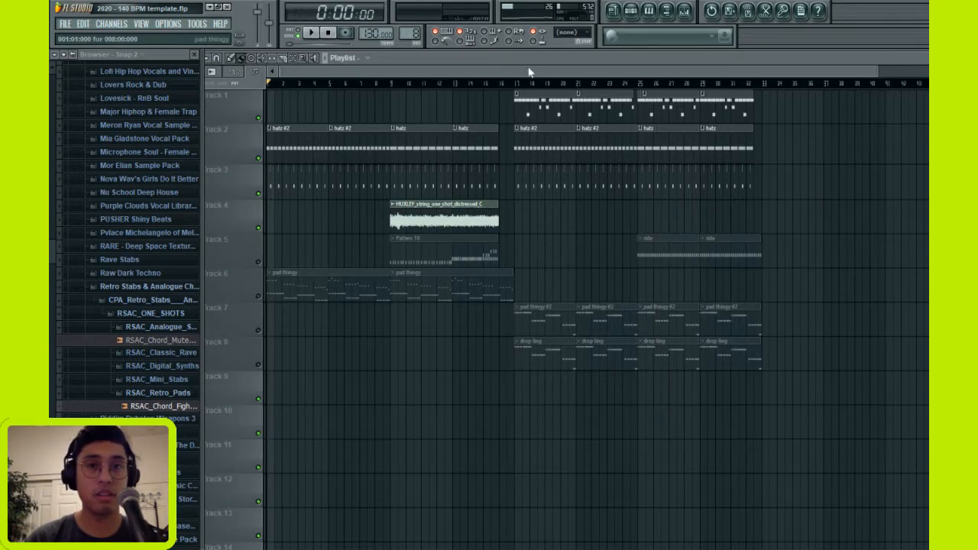
{"action": "left_click", "coordinate": [631, 10]}
{"action": "left_click", "coordinate": [189, 408]}
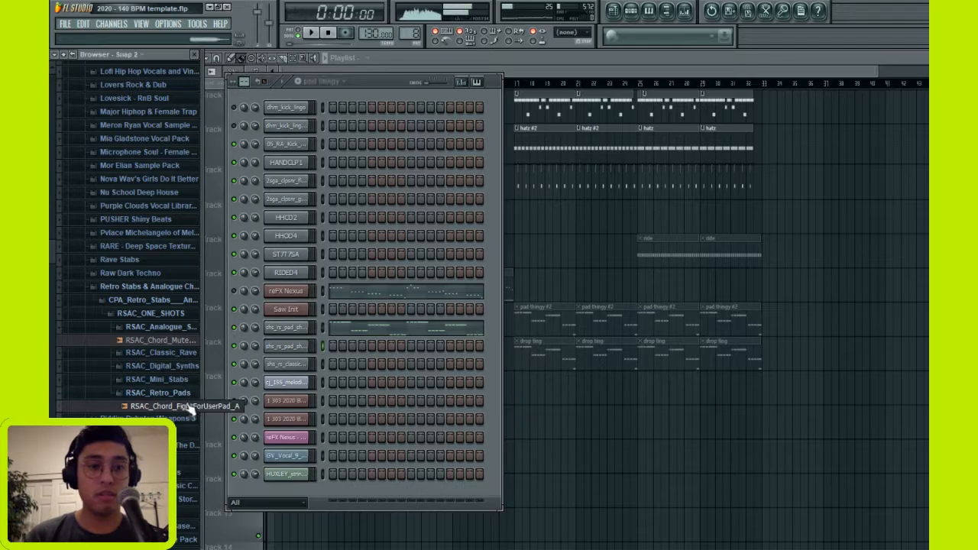
{"action": "left_click_drag", "start_coordinate": [190, 408], "coordinate": [306, 345]}
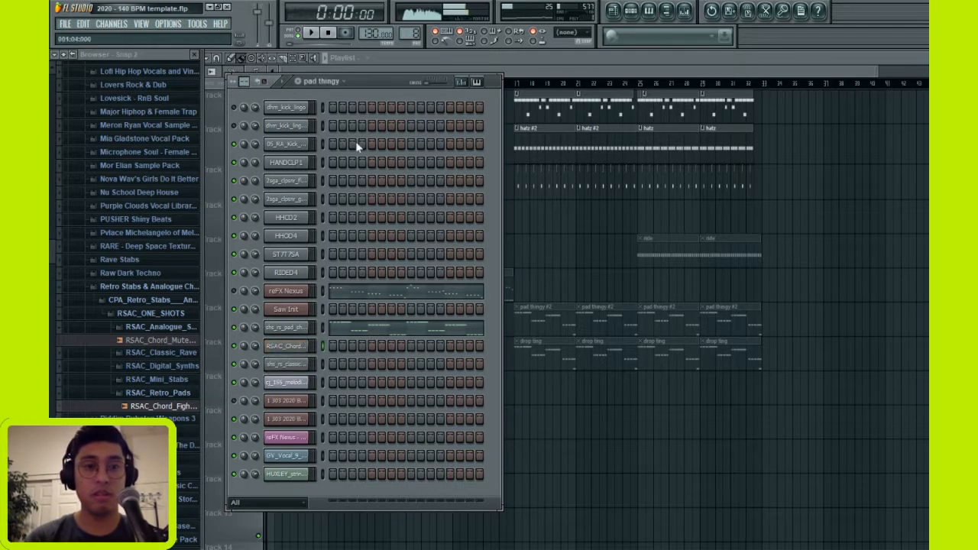
- Reduce the fade-out in the RSAC_Chord channel's precomputed effects so the sample rings longer, and audition it with a few notes
{"action": "left_click", "coordinate": [292, 349]}
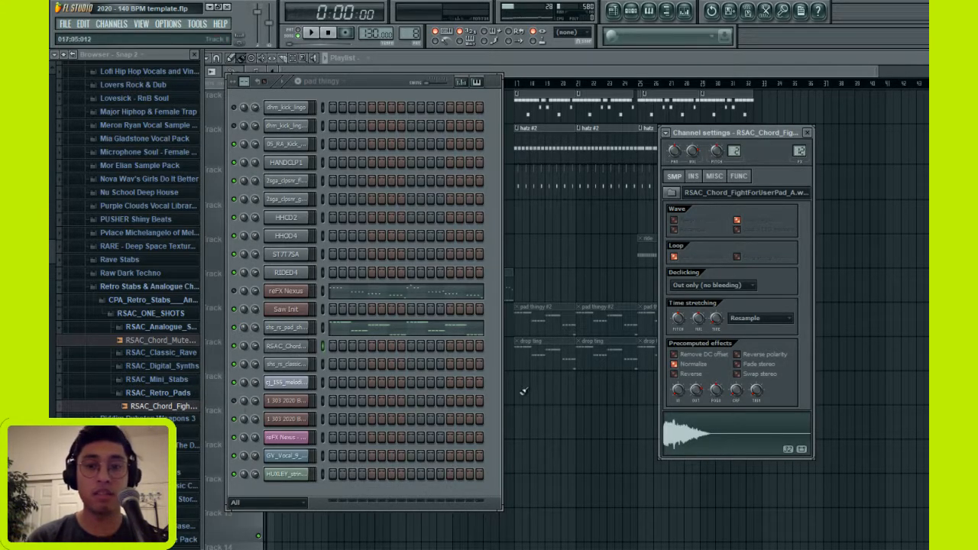
{"action": "mouse_move", "coordinate": [696, 391]}
{"action": "left_mouse_down"}
{"action": "mouse_move", "coordinate": [696, 420]}
{"action": "mouse_move", "coordinate": [696, 402]}
{"action": "left_mouse_up"}
{"action": "key", "text": "q"}
{"action": "key", "text": "q"}
{"action": "key", "text": "b"}
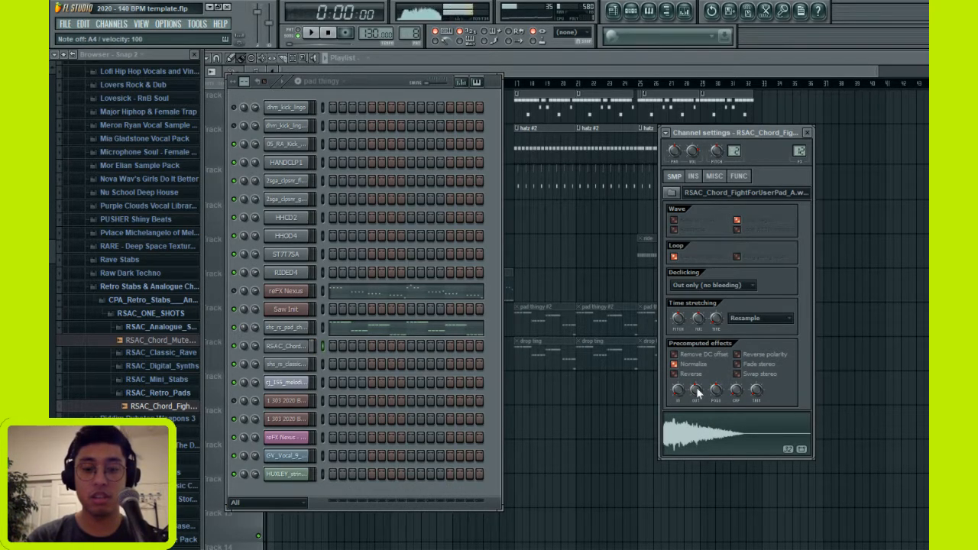
- Transpose the two bar 4 notes in the RSAC_Chord piano roll down two semitones to A4 and play the pattern
{"action": "key", "text": "F7"}
{"action": "left_click_drag", "start_coordinate": [448, 227], "coordinate": [718, 282]}
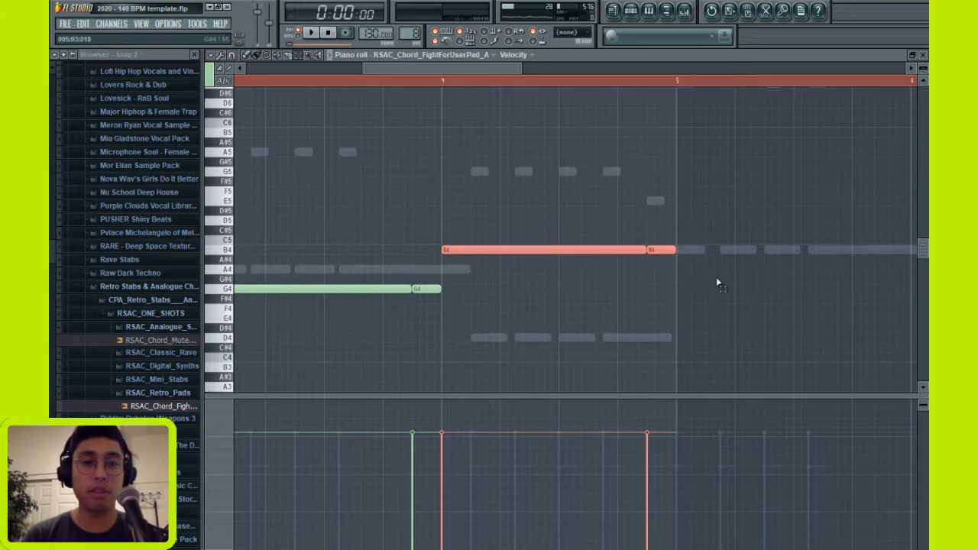
{"action": "key", "text": "Down"}
{"action": "key", "text": "Down"}
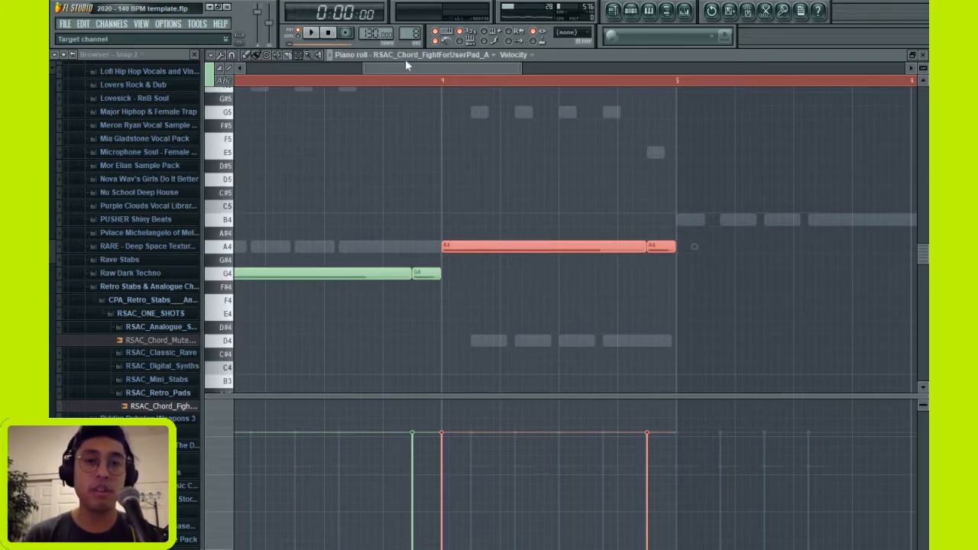
{"action": "scroll", "coordinate": [419, 68], "scroll_direction": "left", "scroll_amount": 5}
{"action": "left_click_drag", "start_coordinate": [405, 68], "coordinate": [829, 82]}
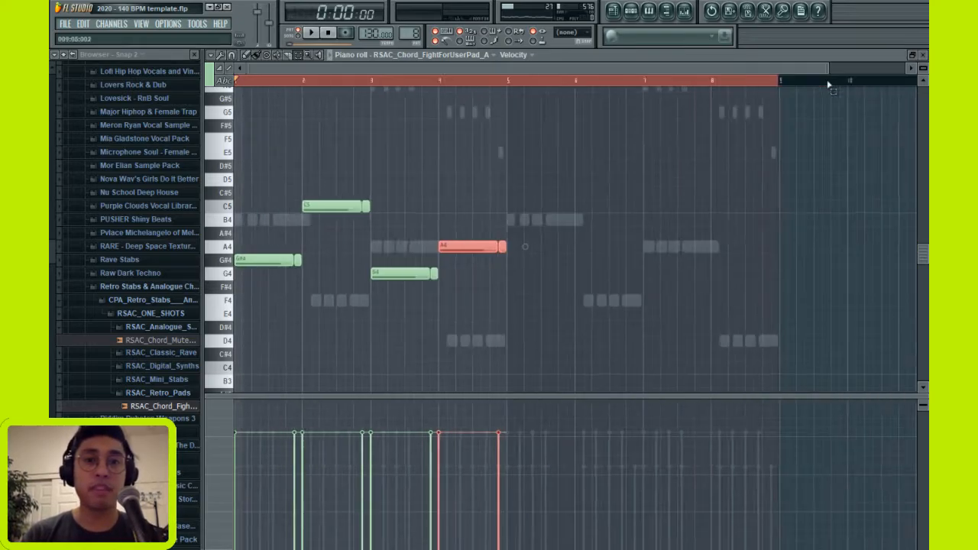
{"action": "left_click", "coordinate": [312, 34]}
{"action": "left_click", "coordinate": [302, 34]}
{"action": "left_click", "coordinate": [311, 33]}
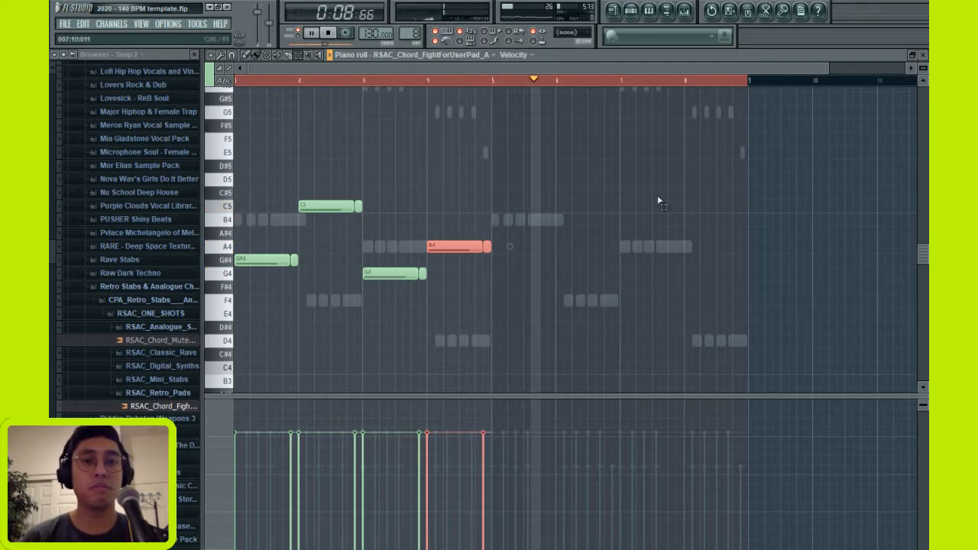
- Duplicate the whole four-bar note sequence into bars 5 through 8 and play the eight-bar pattern
{"action": "left_click", "coordinate": [328, 33]}
{"action": "key", "text": "ctrl+a"}
{"action": "left_click_drag", "start_coordinate": [327, 71], "coordinate": [343, 85]}
{"action": "key", "text": "ctrl+b"}
{"action": "key", "text": "space"}
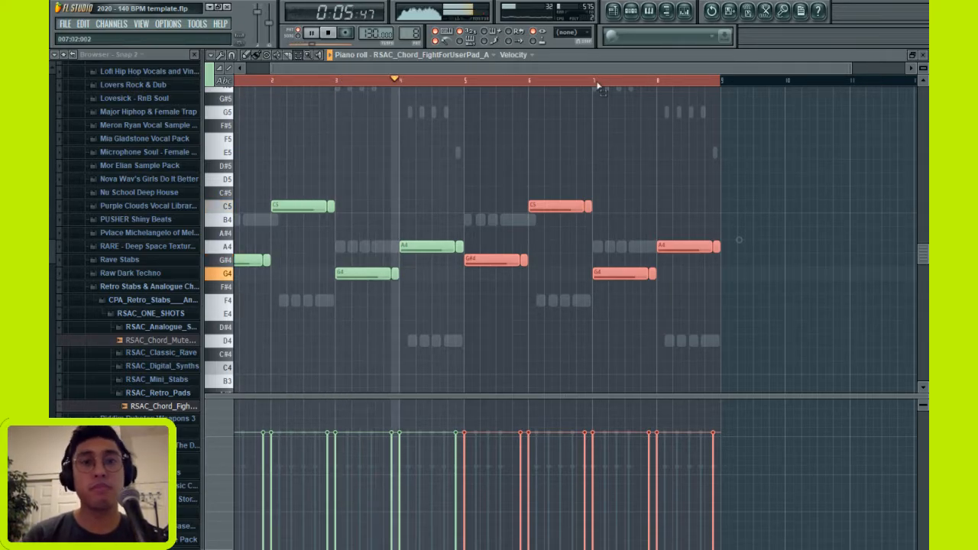
- Open the RSAC_Chord channel's settings and its CRUNCH VOCALS mixer track, stop playback and reposition the mixer window
{"action": "left_click", "coordinate": [632, 12]}
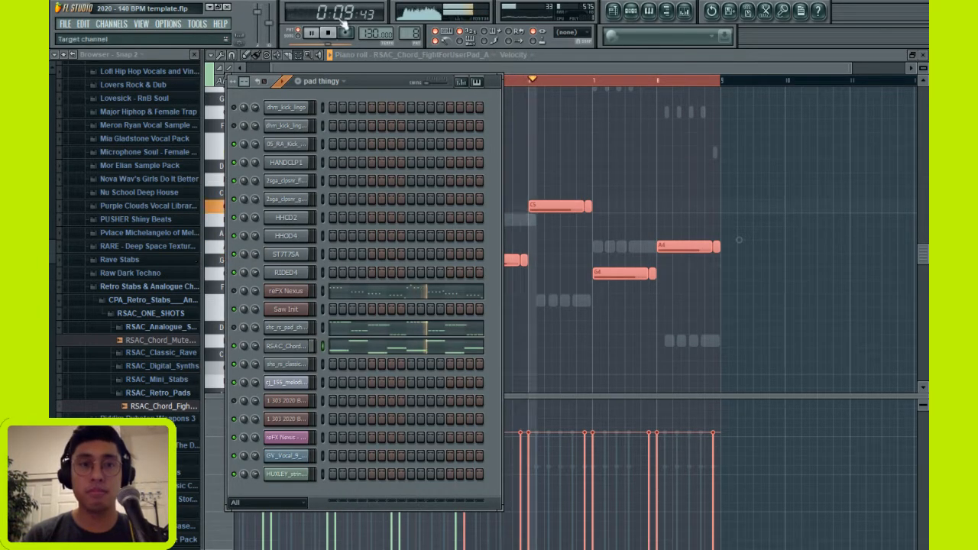
{"action": "left_click", "coordinate": [290, 345]}
{"action": "key", "text": "F9"}
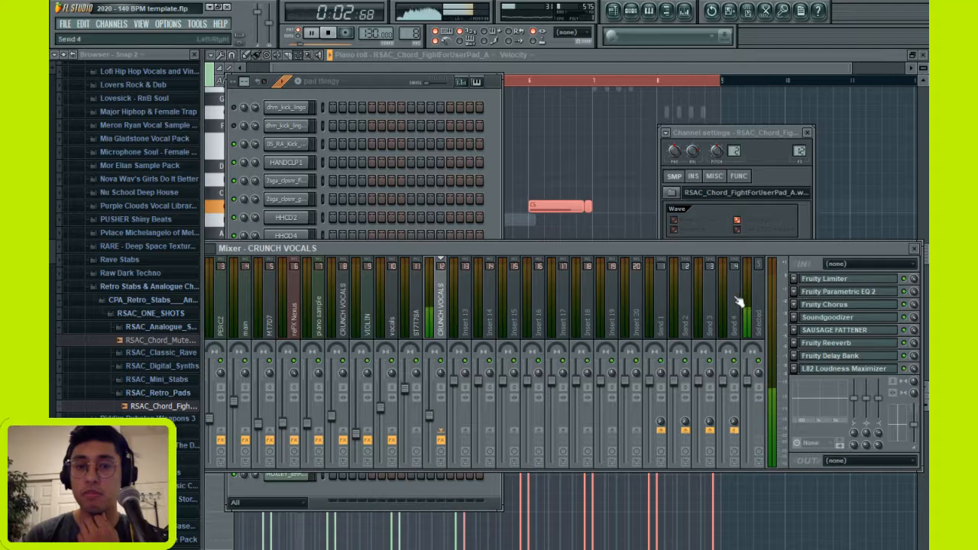
{"action": "key", "text": "space"}
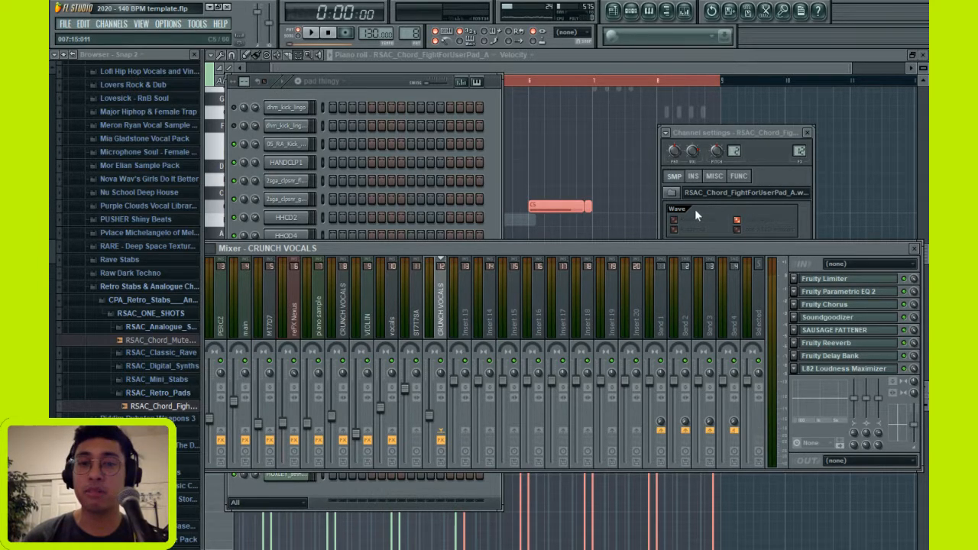
{"action": "left_click_drag", "start_coordinate": [694, 250], "coordinate": [698, 237]}
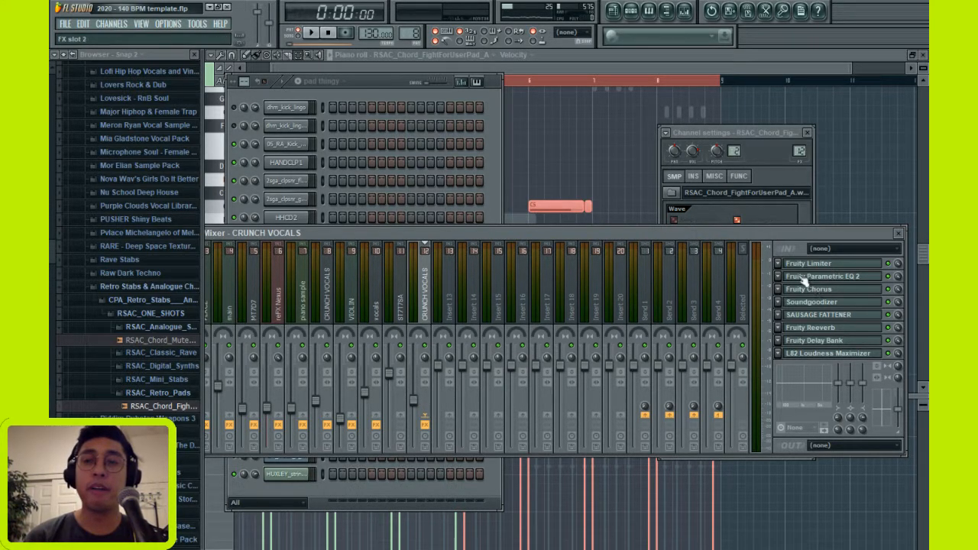
- Review the Sausage Fattener and Soundgoodizer settings on the CRUNCH VOCALS mixer track, then close both plugin windows
{"action": "left_click", "coordinate": [808, 317]}
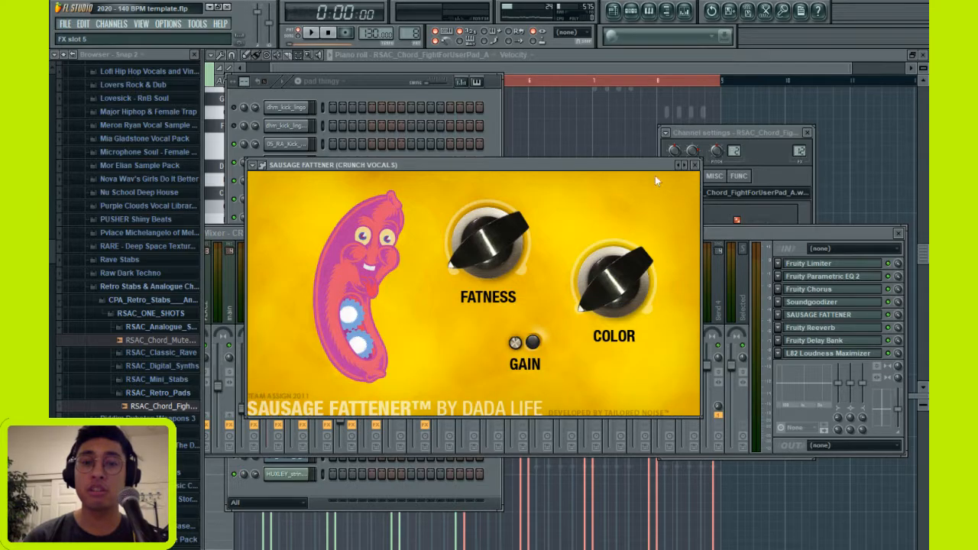
{"action": "left_click", "coordinate": [695, 165]}
{"action": "left_click", "coordinate": [808, 304]}
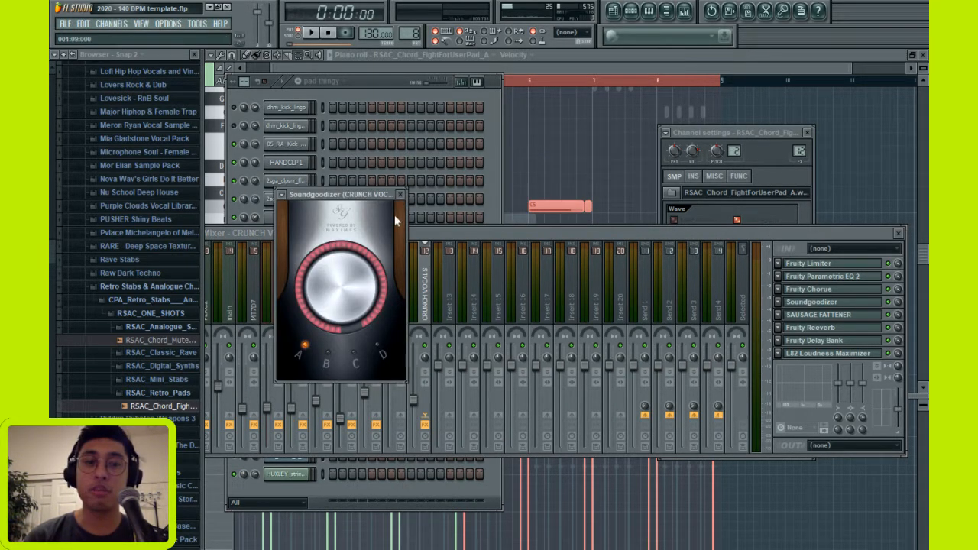
{"action": "left_click", "coordinate": [405, 190]}
{"action": "left_click", "coordinate": [838, 314]}
{"action": "left_click", "coordinate": [835, 304]}
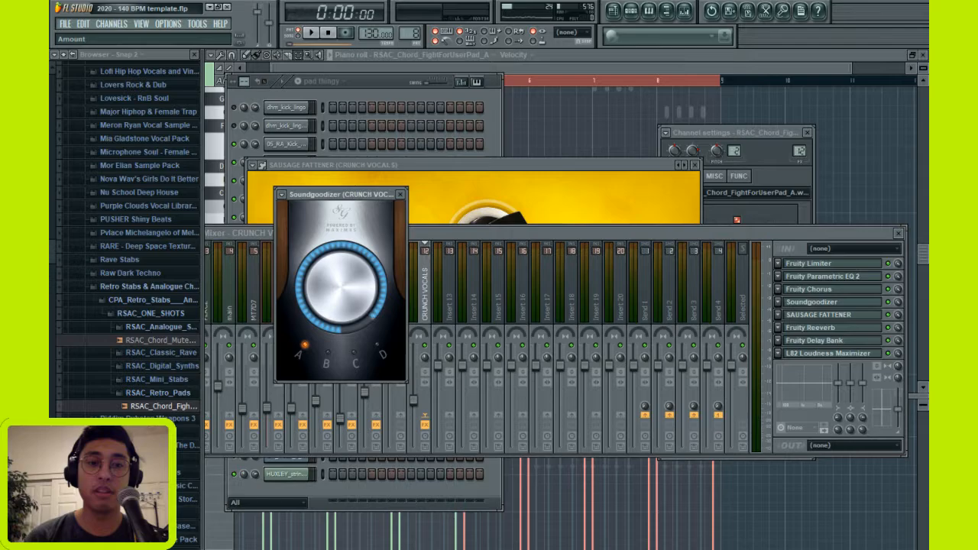
{"action": "left_click", "coordinate": [400, 194]}
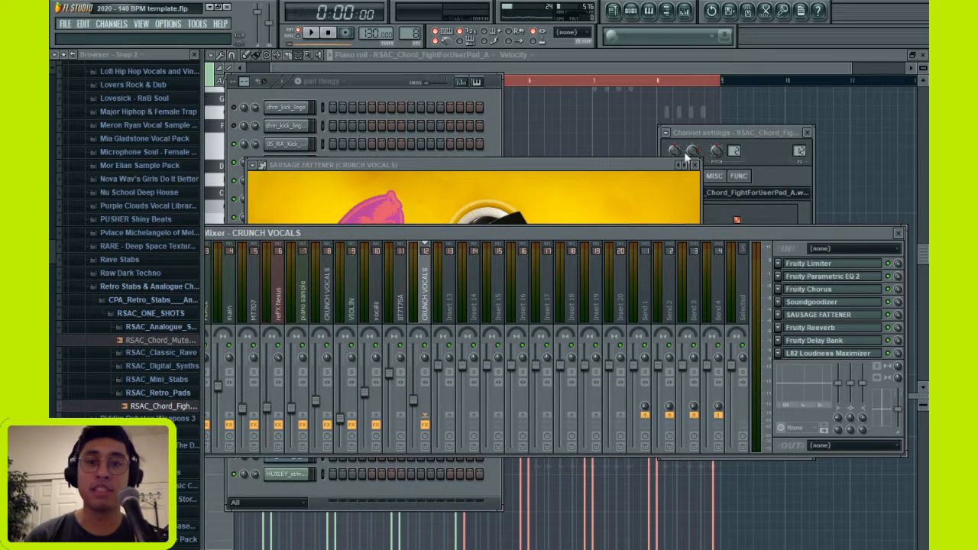
{"action": "left_click", "coordinate": [695, 165]}
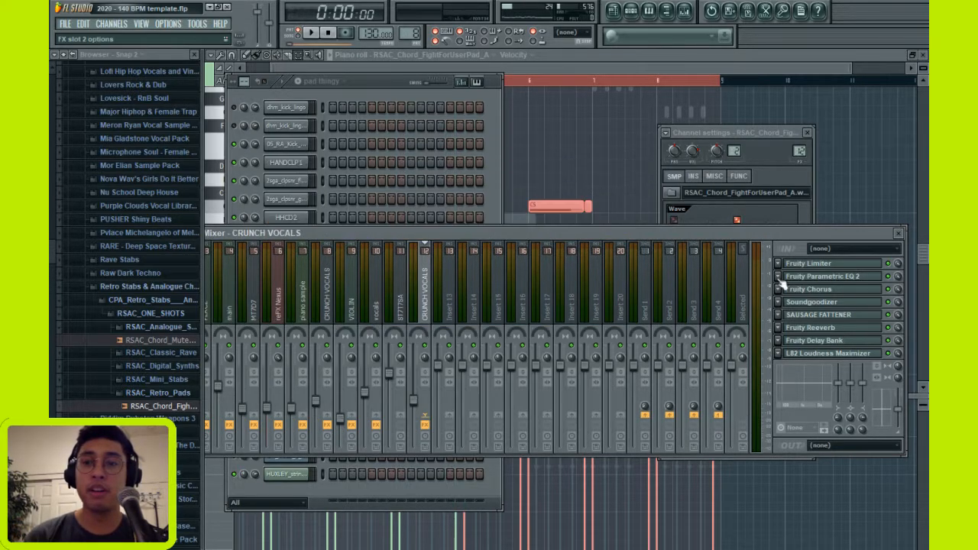
- Check the Fruity Limiter and L82 Loudness Maximizer settings on the CRUNCH VOCALS track and close their windows
{"action": "left_click", "coordinate": [830, 262]}
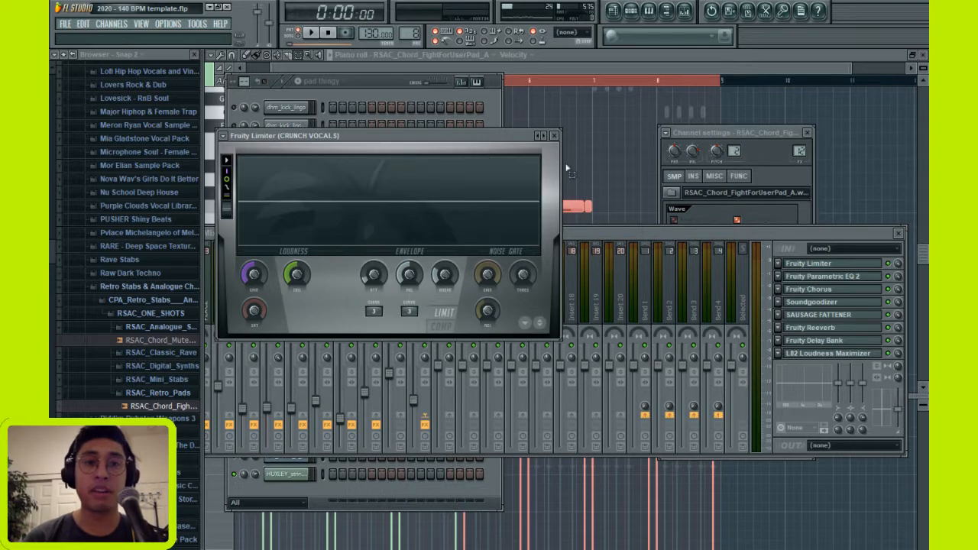
{"action": "left_click", "coordinate": [555, 136]}
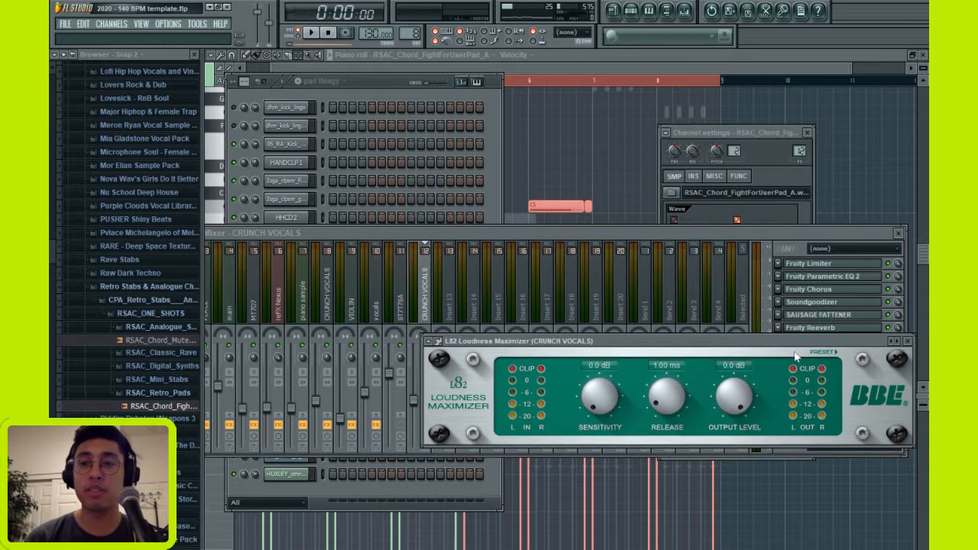
{"action": "left_click", "coordinate": [798, 354]}
{"action": "left_click", "coordinate": [907, 341]}
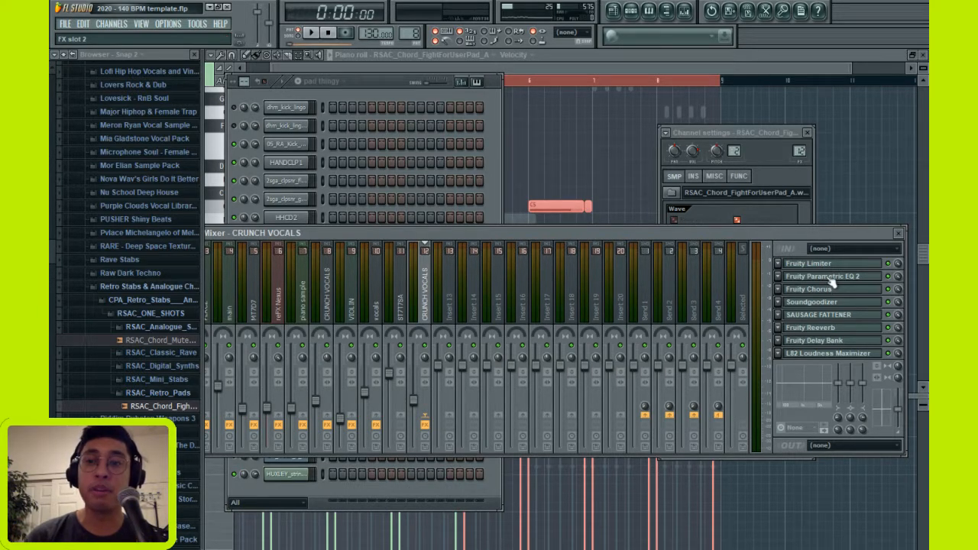
- Move Fruity Parametric EQ 2 to slot 7, directly above the L82 Loudness Maximizer, then open it and audition a B4 note
{"action": "left_click_drag", "start_coordinate": [831, 283], "coordinate": [833, 347]}
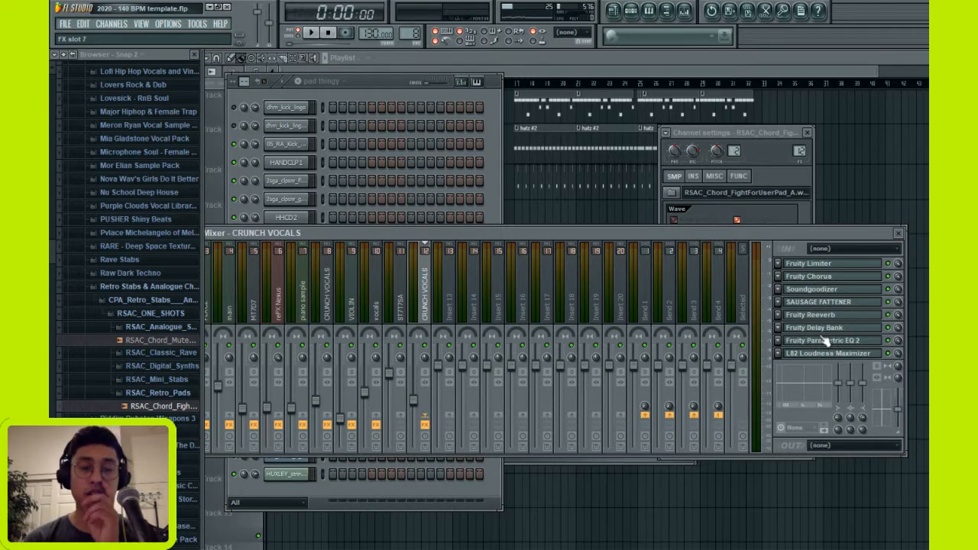
{"action": "left_click", "coordinate": [824, 340]}
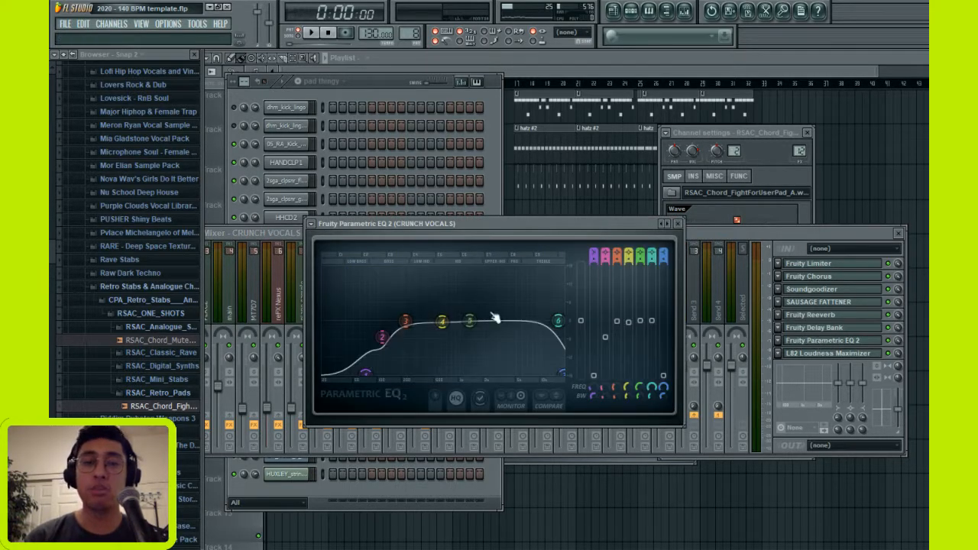
{"action": "left_click_drag", "start_coordinate": [552, 372], "coordinate": [562, 380]}
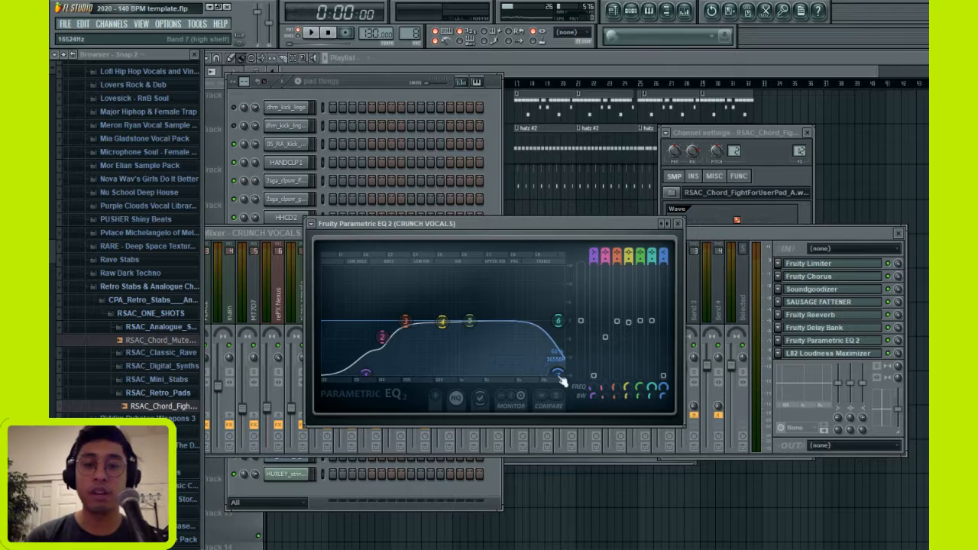
{"action": "key", "text": "n"}
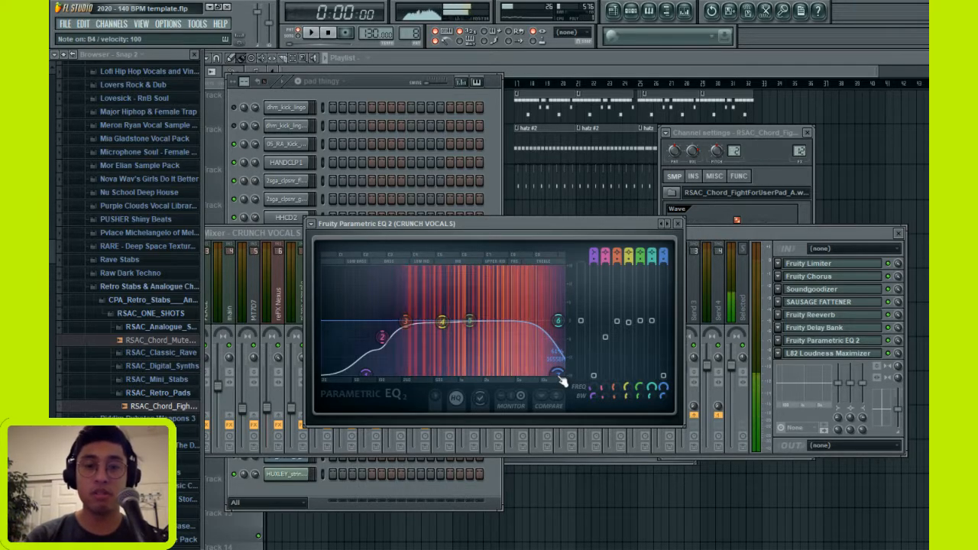
- Shift bands 1 and 2 of the Parametric EQ 2 higher in frequency and deepen band 2's cut slightly
{"action": "left_click_drag", "start_coordinate": [382, 336], "coordinate": [396, 334]}
{"action": "left_click_drag", "start_coordinate": [367, 373], "coordinate": [374, 373]}
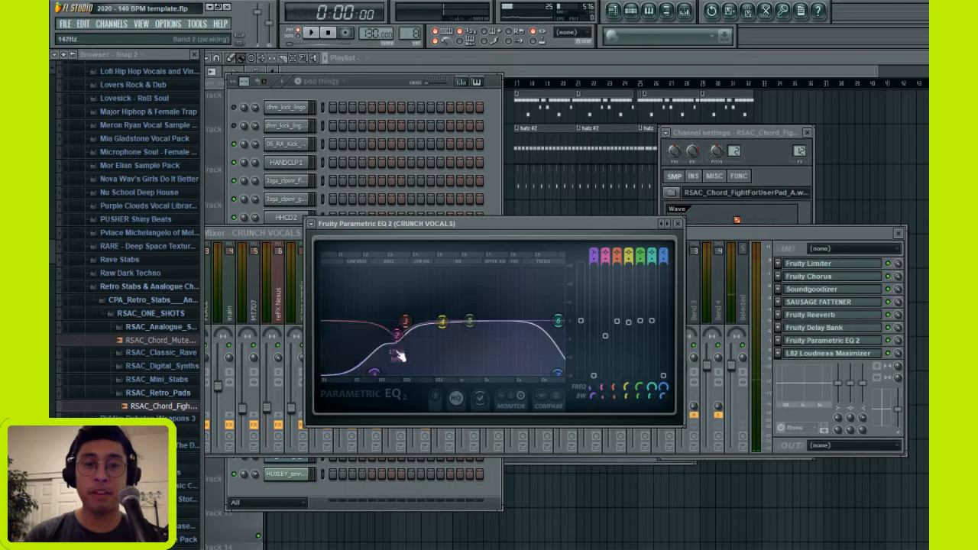
{"action": "left_click_drag", "start_coordinate": [396, 335], "coordinate": [397, 340]}
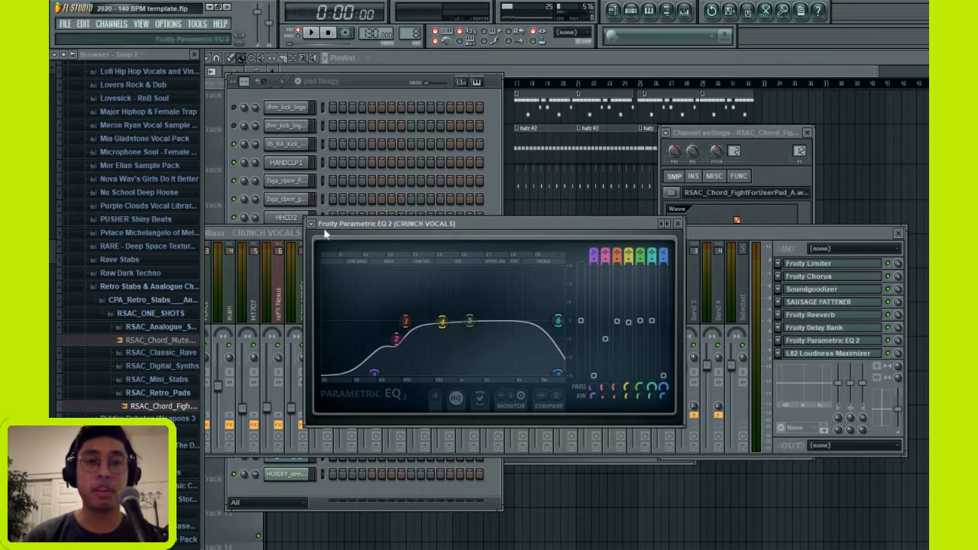
- Raise the frequencies of EQ bands 1, 2 and 3 further while the pattern plays, and ease band 2's cut
{"action": "key", "text": "space"}
{"action": "left_click_drag", "start_coordinate": [407, 322], "coordinate": [416, 320]}
{"action": "left_click_drag", "start_coordinate": [375, 374], "coordinate": [385, 374]}
{"action": "left_click_drag", "start_coordinate": [397, 340], "coordinate": [404, 340]}
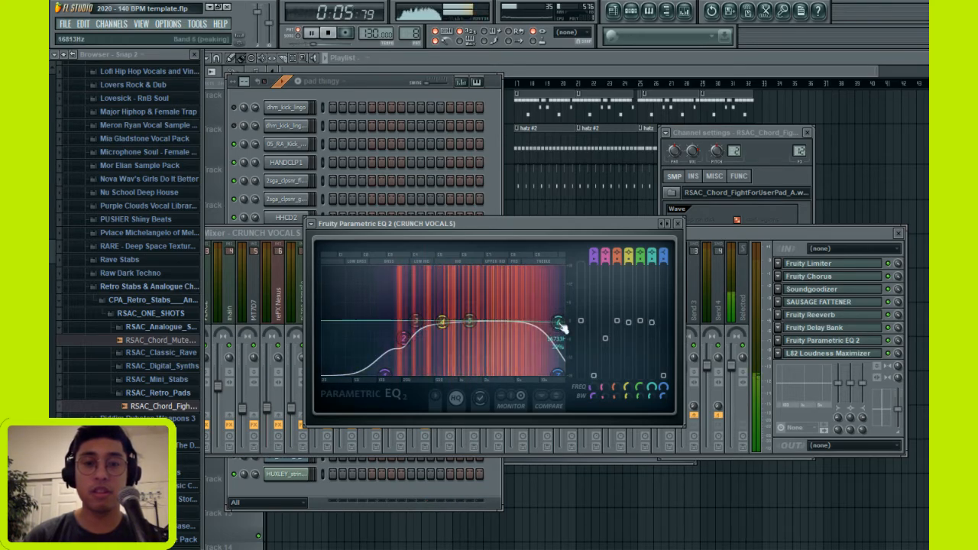
{"action": "key", "text": "space"}
{"action": "left_click_drag", "start_coordinate": [409, 348], "coordinate": [404, 340]}
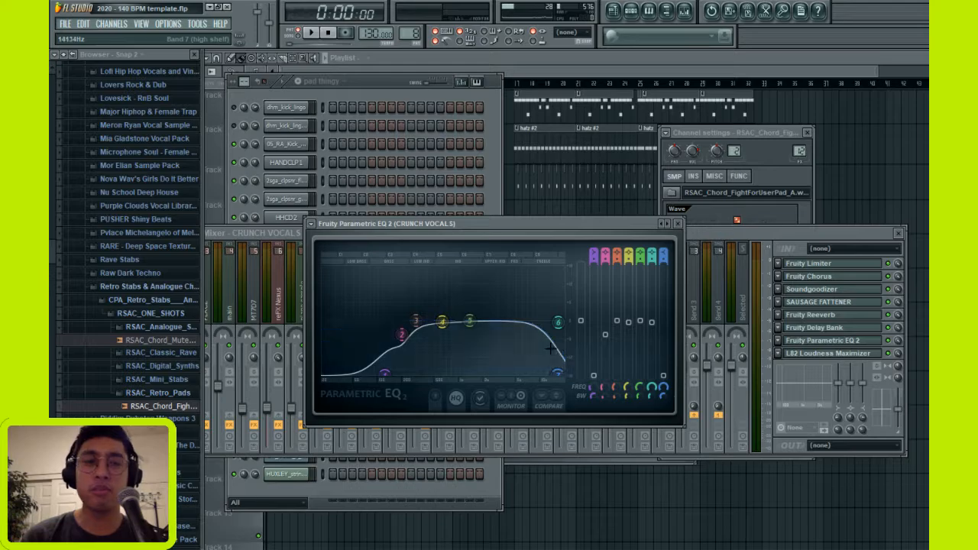
- Lower the EQ's band 7 high shelf to about 7674 Hz and play the pattern to hear it
{"action": "left_click_drag", "start_coordinate": [559, 374], "coordinate": [532, 373]}
{"action": "key", "text": "space"}
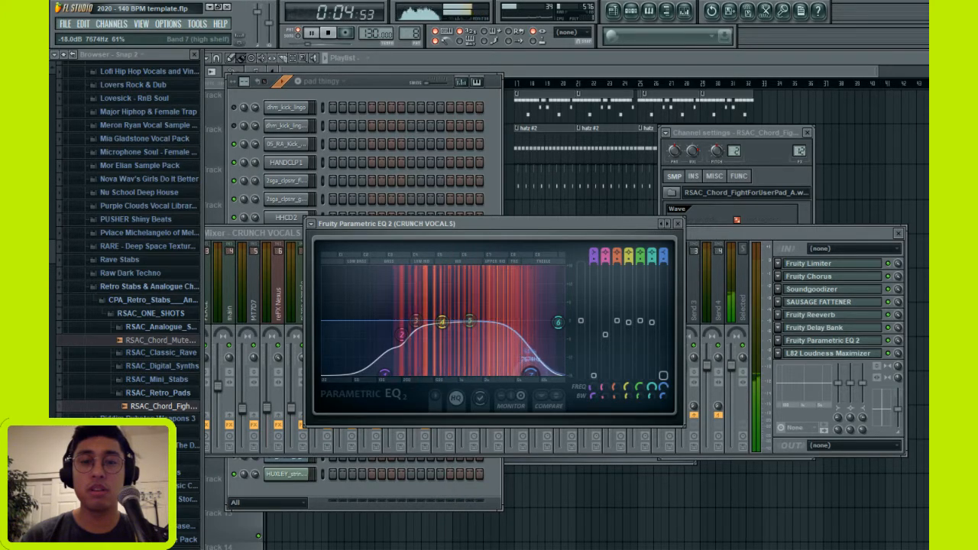
{"action": "key", "text": "space"}
- Return to the playlist, unmute Track 6 with the pad pattern, and play the song with the mixer open
{"action": "key", "text": "F12"}
{"action": "left_click", "coordinate": [309, 33]}
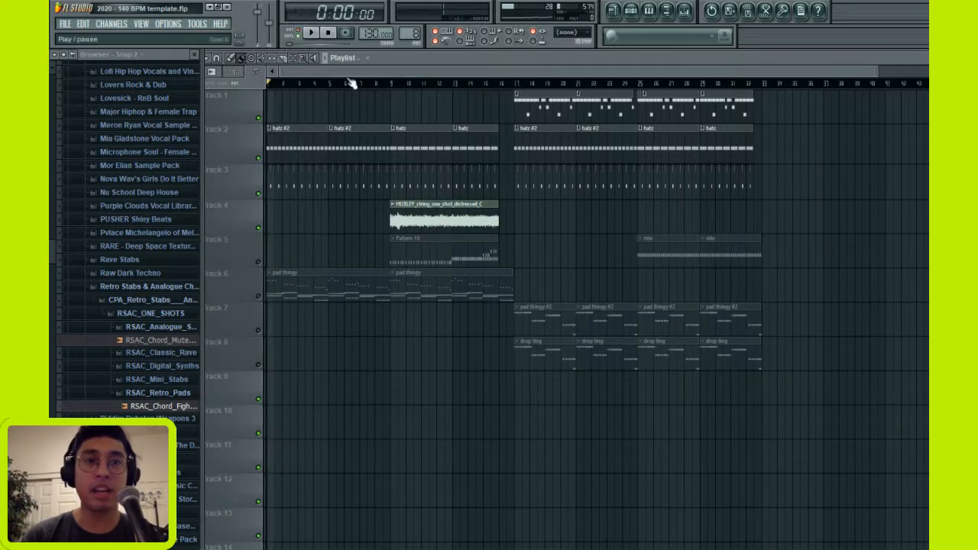
{"action": "left_click", "coordinate": [262, 298]}
{"action": "left_click", "coordinate": [685, 11]}
{"action": "key", "text": "space"}
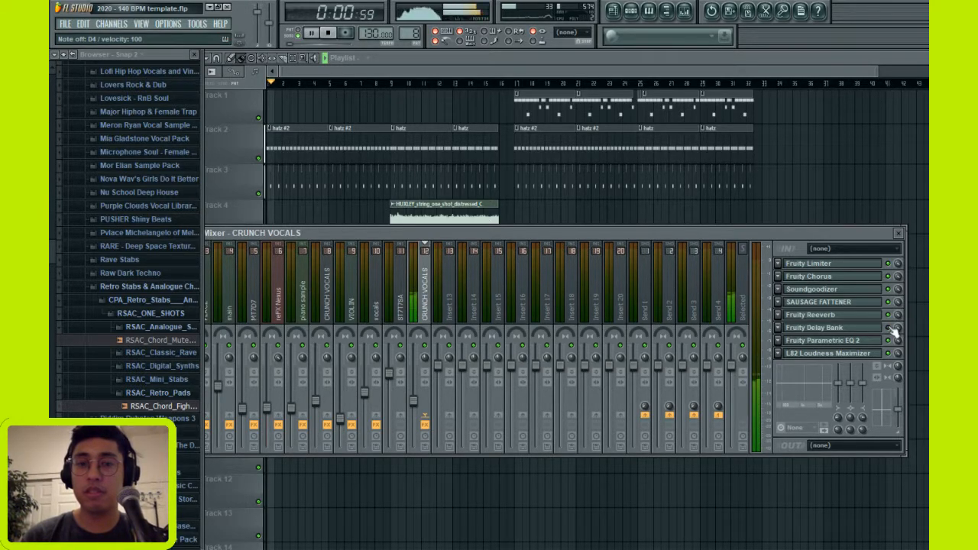
- Switch off Fruity Delay Bank in slot 6 of the CRUNCH VOCALS track and bring up the option to replace it
{"action": "left_click", "coordinate": [889, 327]}
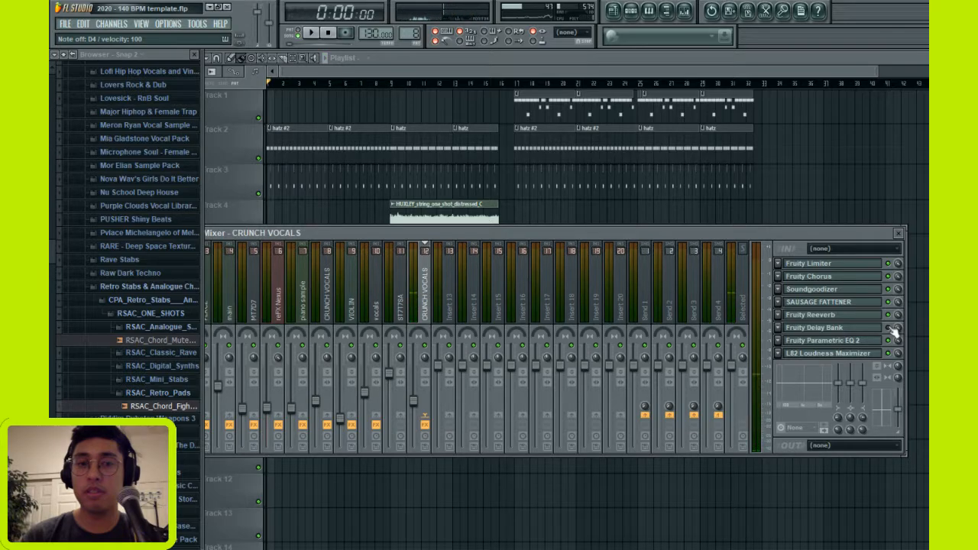
{"action": "left_click", "coordinate": [779, 328]}
{"action": "mouse_move", "coordinate": [795, 309]}
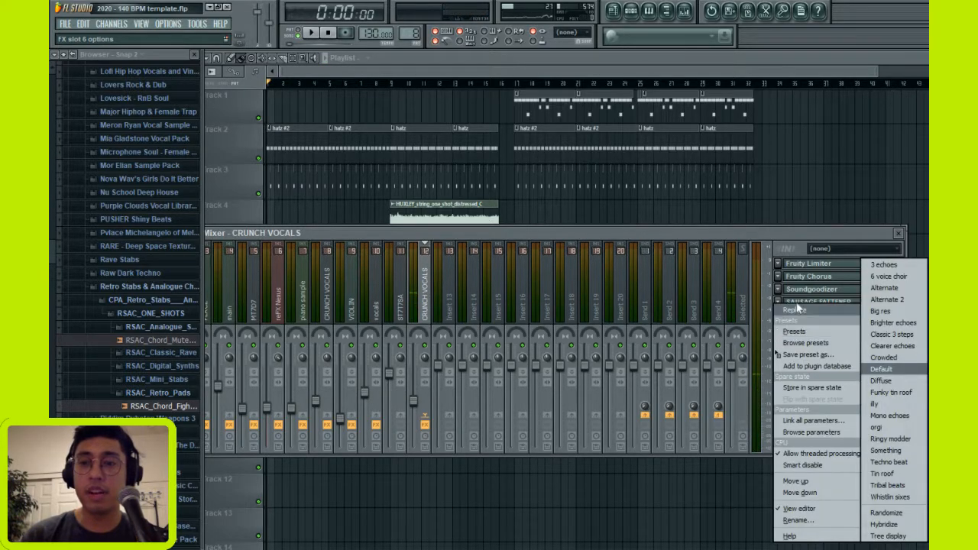
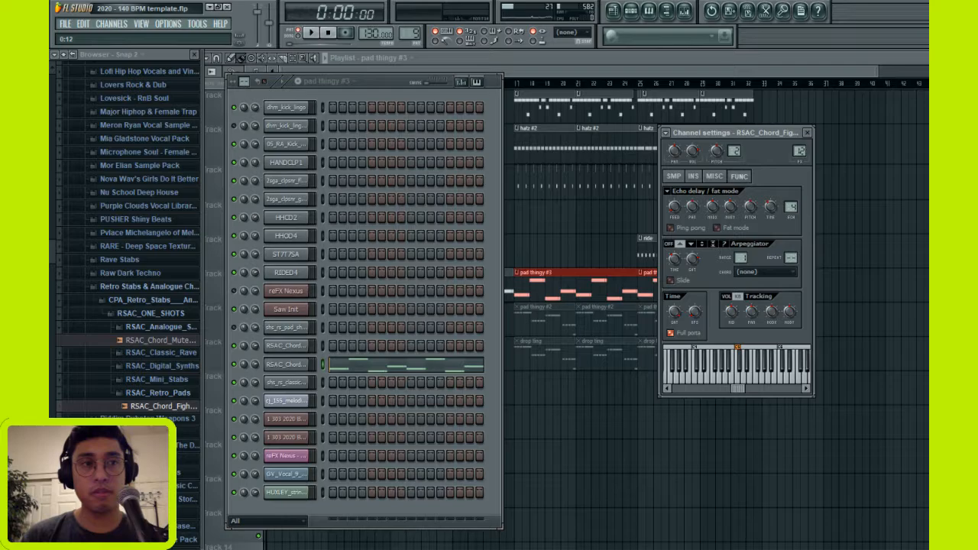
- Play the song from bar 17 and slightly lower the fader of the RSAC_Chord channel's CRUNCH VOCALS mixer track
{"action": "key", "text": "space"}
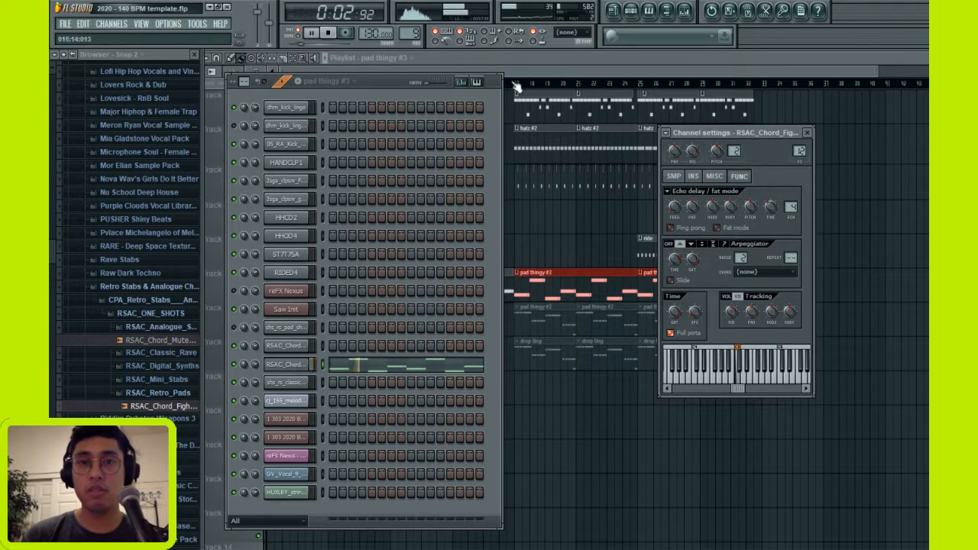
{"action": "left_click", "coordinate": [515, 84]}
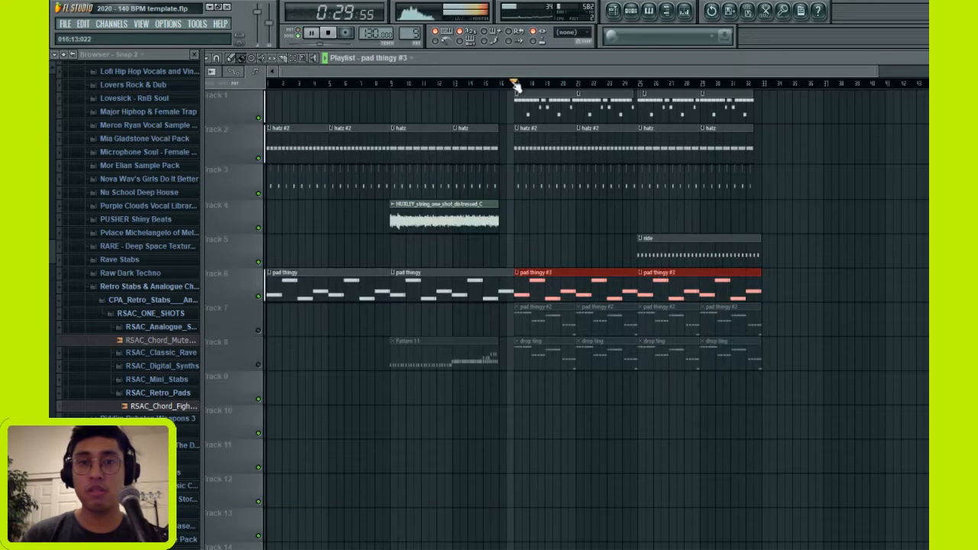
{"action": "left_click", "coordinate": [634, 13]}
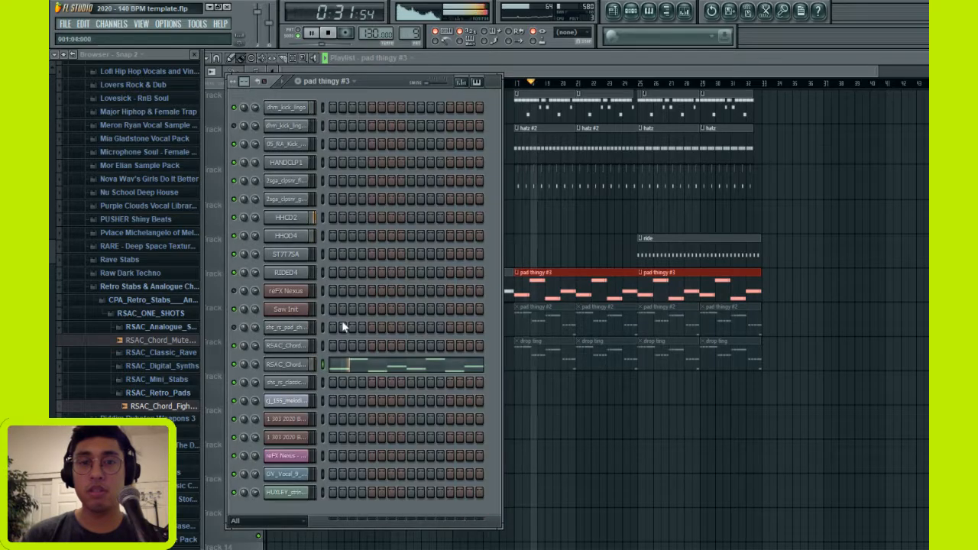
{"action": "left_click", "coordinate": [298, 364]}
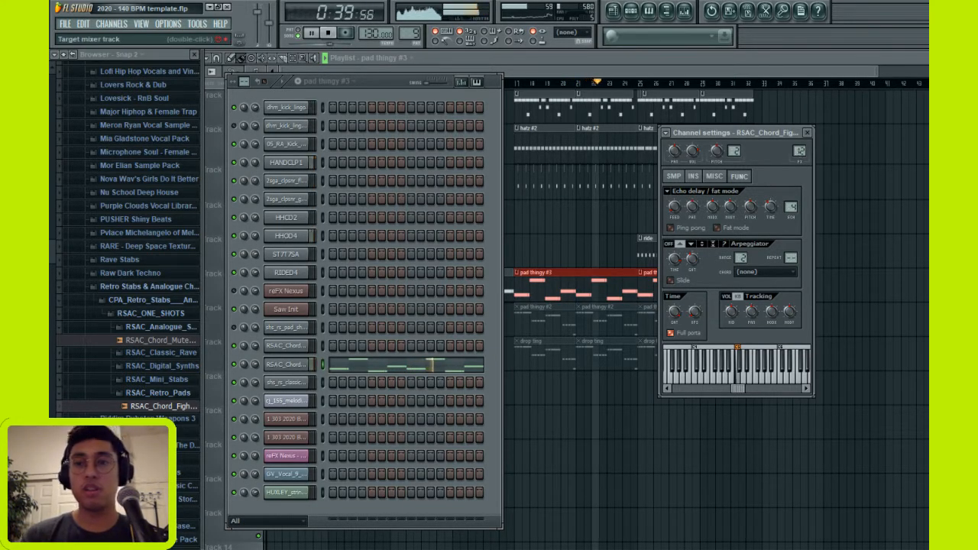
{"action": "double_click", "coordinate": [800, 151]}
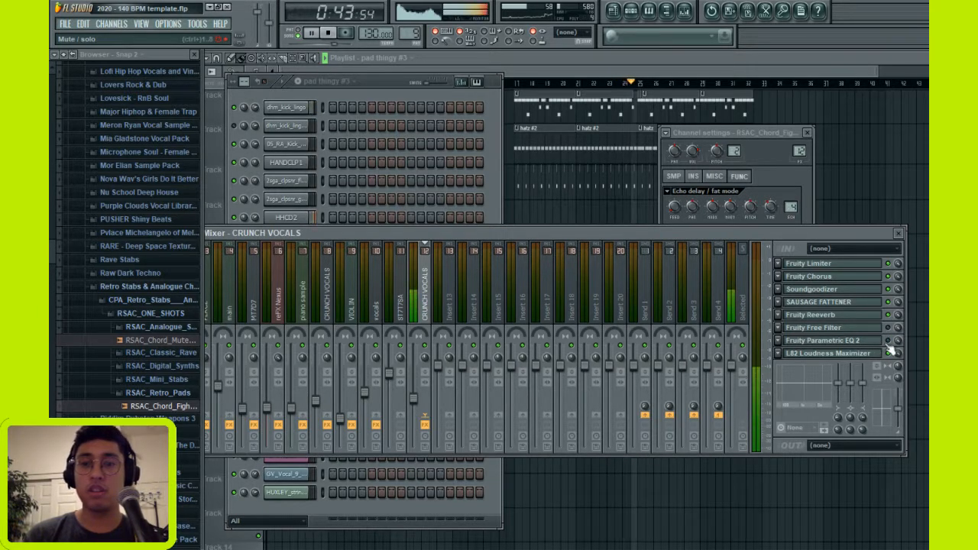
{"action": "left_click_drag", "start_coordinate": [414, 400], "coordinate": [414, 404]}
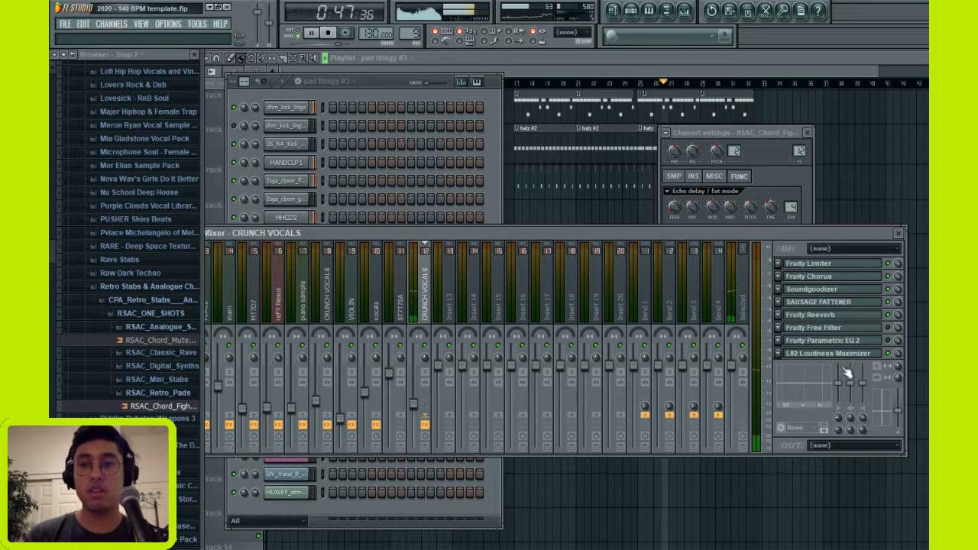
- Open the CRUNCH VOCALS track's Parametric EQ 2 during playback, moving bands 1 and 2 lower and the band 7 shelf higher in frequency
{"action": "left_click", "coordinate": [866, 341]}
{"action": "left_click_drag", "start_coordinate": [385, 374], "coordinate": [363, 374]}
{"action": "left_click_drag", "start_coordinate": [401, 334], "coordinate": [388, 326]}
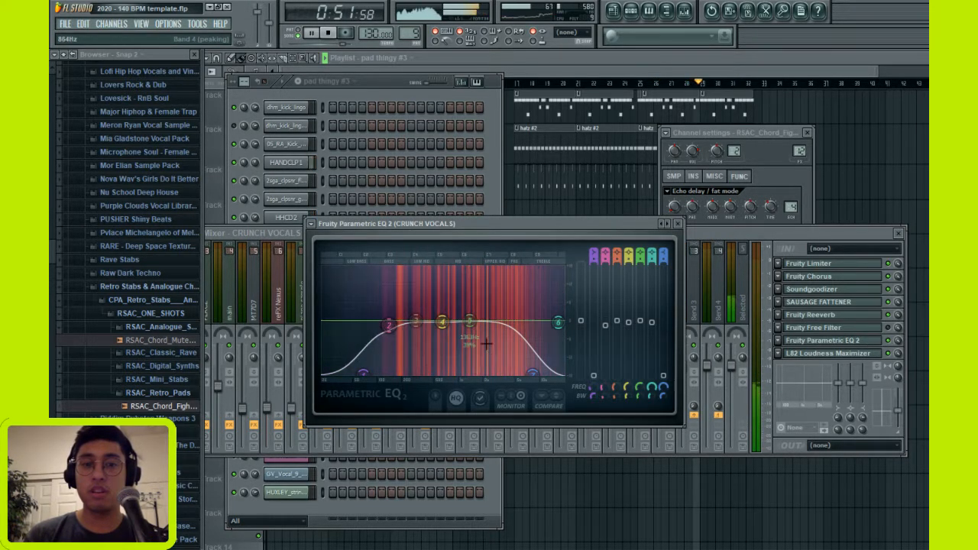
{"action": "left_click_drag", "start_coordinate": [532, 374], "coordinate": [553, 374]}
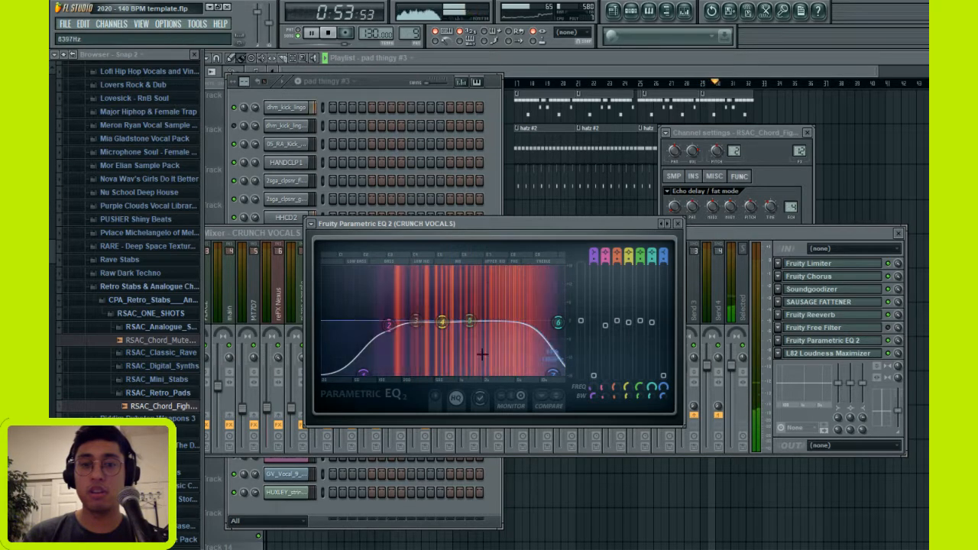
{"action": "left_click_drag", "start_coordinate": [389, 327], "coordinate": [390, 333]}
{"action": "left_click_drag", "start_coordinate": [364, 374], "coordinate": [372, 374]}
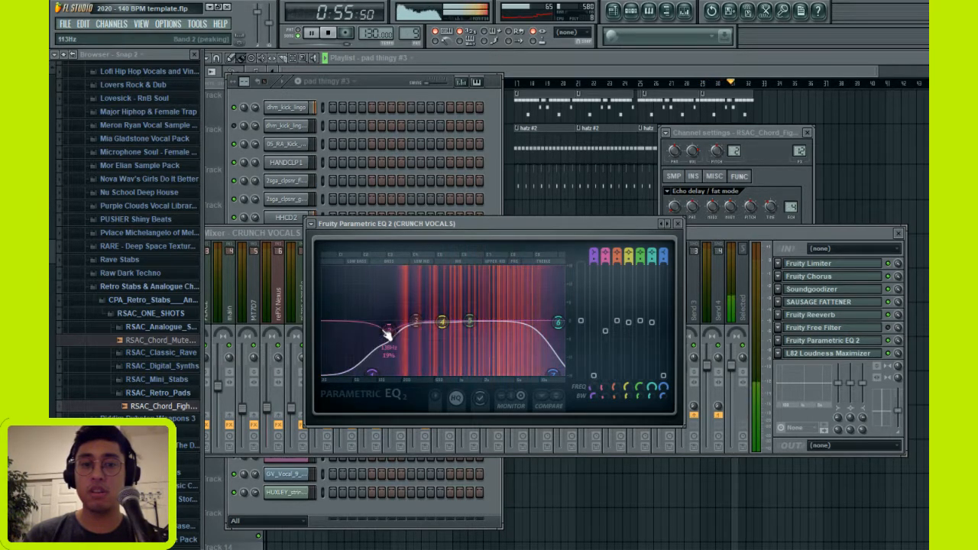
- Play the song from bar 1, lower the CRUNCH VOCALS mixer fader to 45% (-14.3 dB) and return to the playlist
{"action": "key", "text": "F12"}
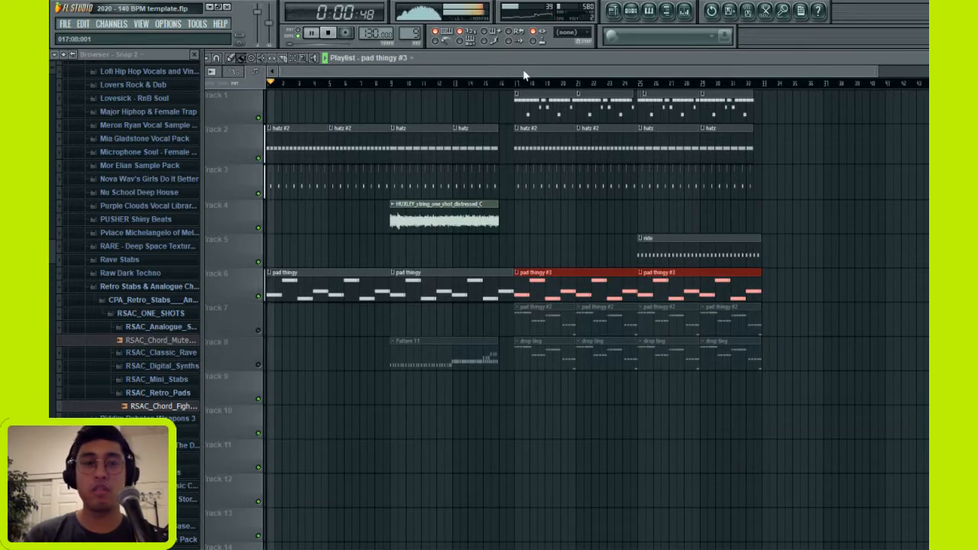
{"action": "left_click", "coordinate": [686, 13]}
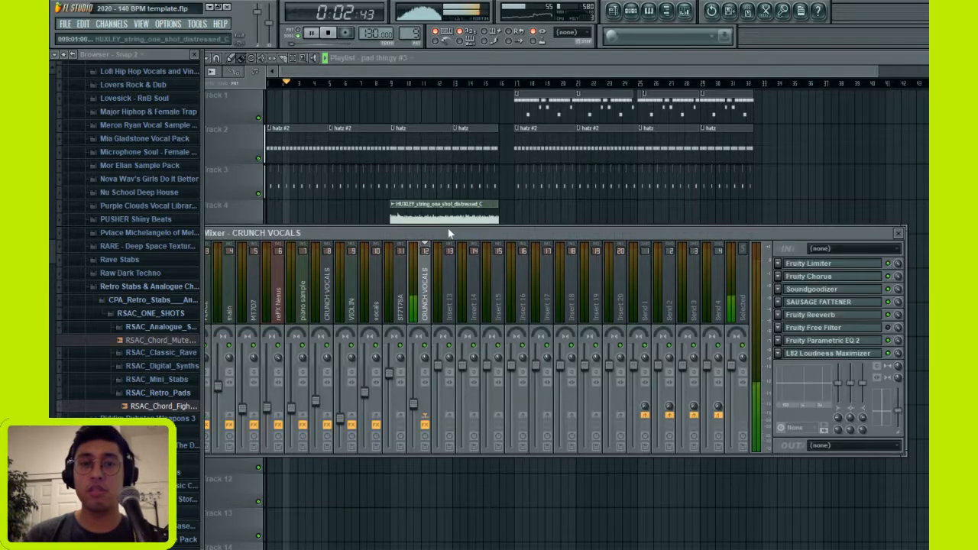
{"action": "left_click_drag", "start_coordinate": [413, 402], "coordinate": [413, 409]}
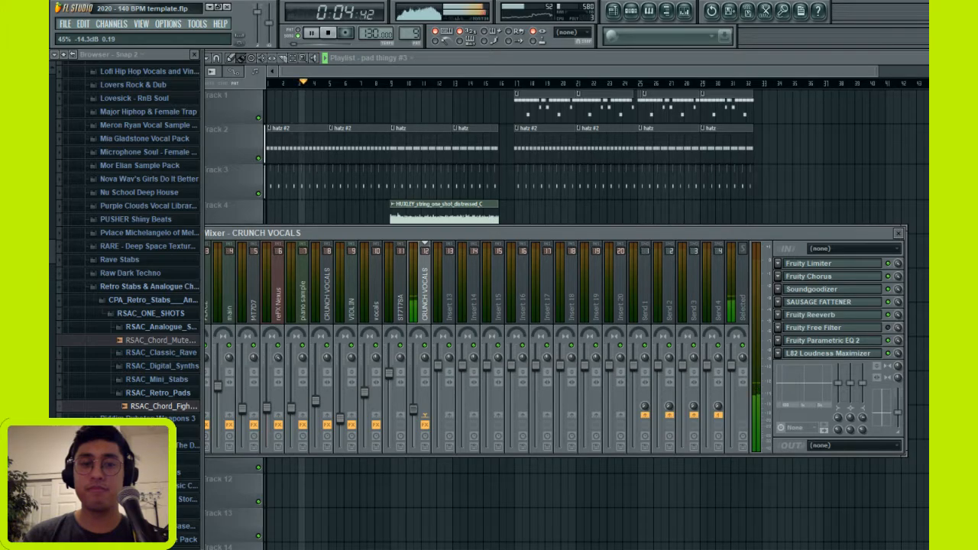
{"action": "left_click", "coordinate": [490, 63]}
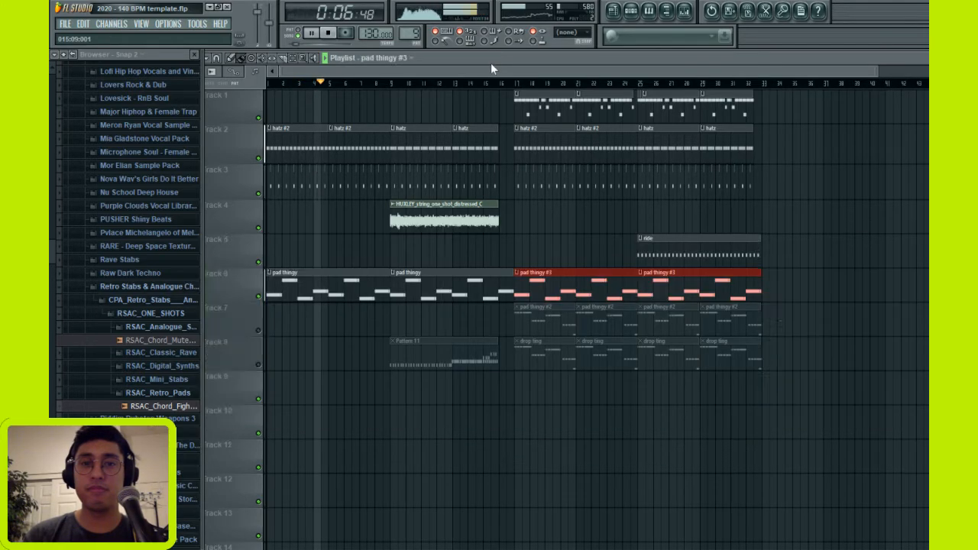
- Open the pad thingy pattern's RSAC_Chord channel settings during playback and link its volume to the internal controller Peak ctrl (KIK) - Peak
{"action": "double_click", "coordinate": [328, 288]}
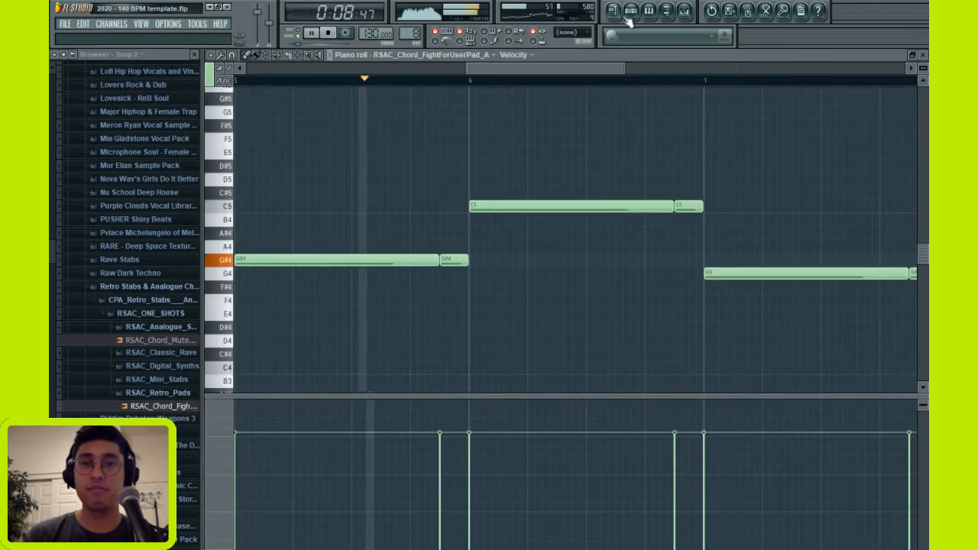
{"action": "left_click", "coordinate": [629, 12]}
{"action": "left_click", "coordinate": [283, 345]}
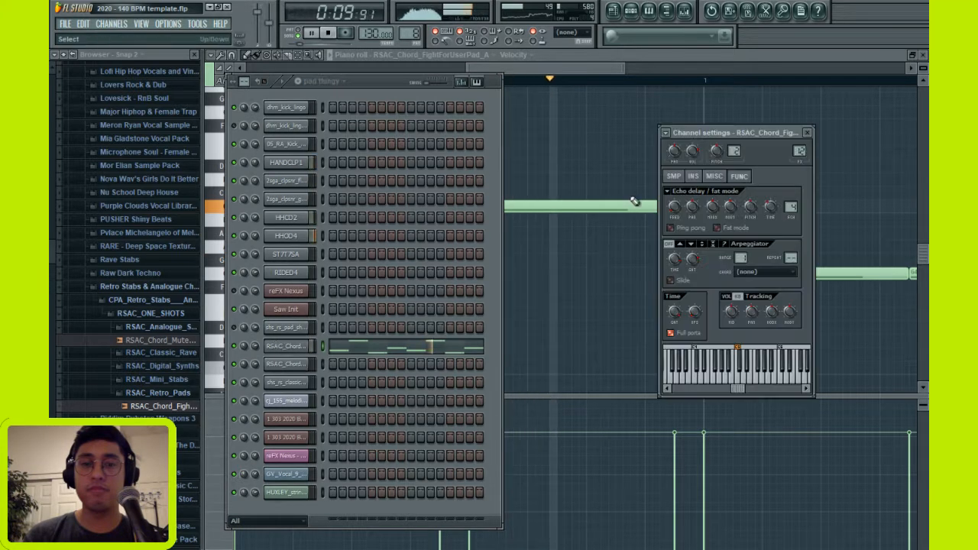
{"action": "right_click", "coordinate": [714, 145]}
{"action": "left_click", "coordinate": [711, 240]}
{"action": "left_click", "coordinate": [521, 275]}
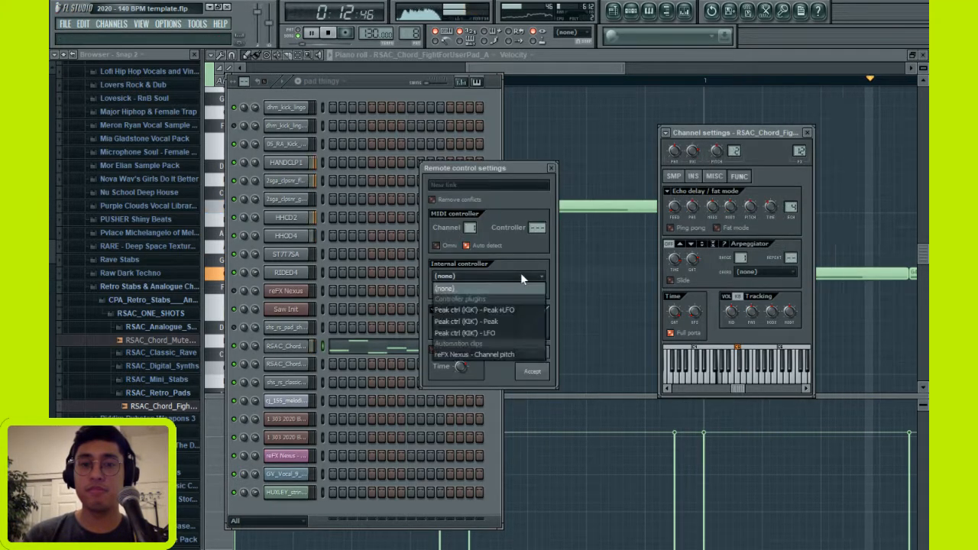
{"action": "left_click", "coordinate": [513, 320]}
{"action": "left_click", "coordinate": [531, 371]}
{"action": "key", "text": "space"}
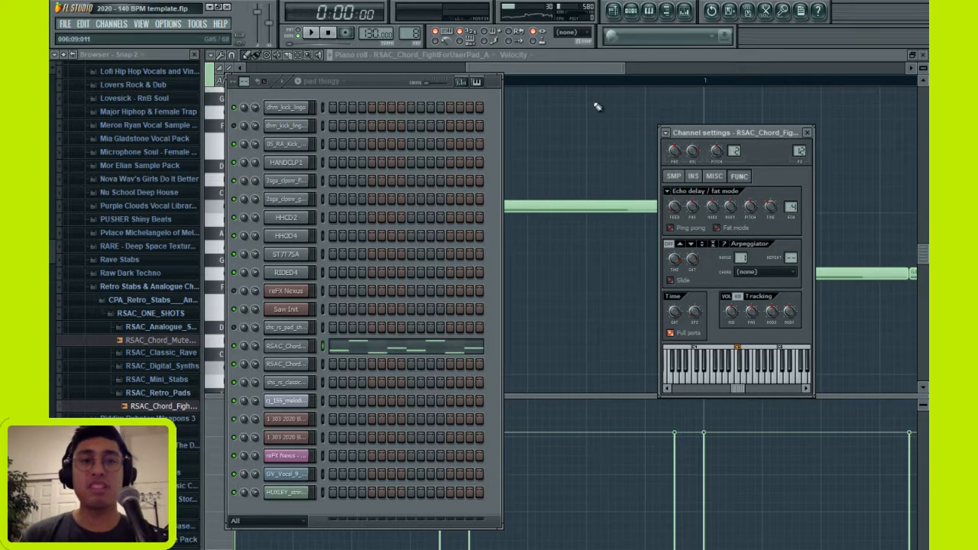
- Look through the RSAC_Chord channel's instrument, sample and miscellaneous settings, and move the piano roll aside to uncover the playlist
{"action": "left_click", "coordinate": [694, 178]}
{"action": "left_click", "coordinate": [677, 178]}
{"action": "left_click", "coordinate": [714, 177]}
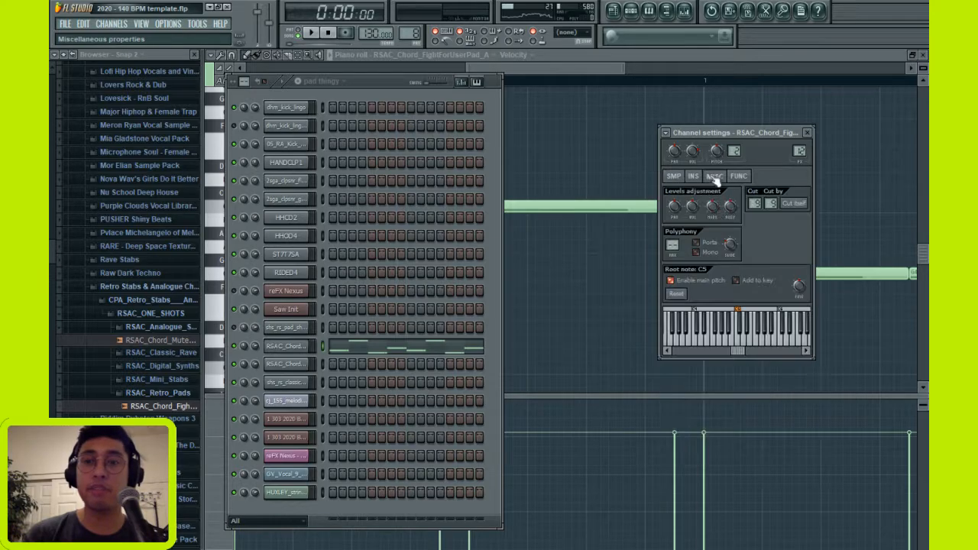
{"action": "left_click_drag", "start_coordinate": [696, 206], "coordinate": [696, 211]}
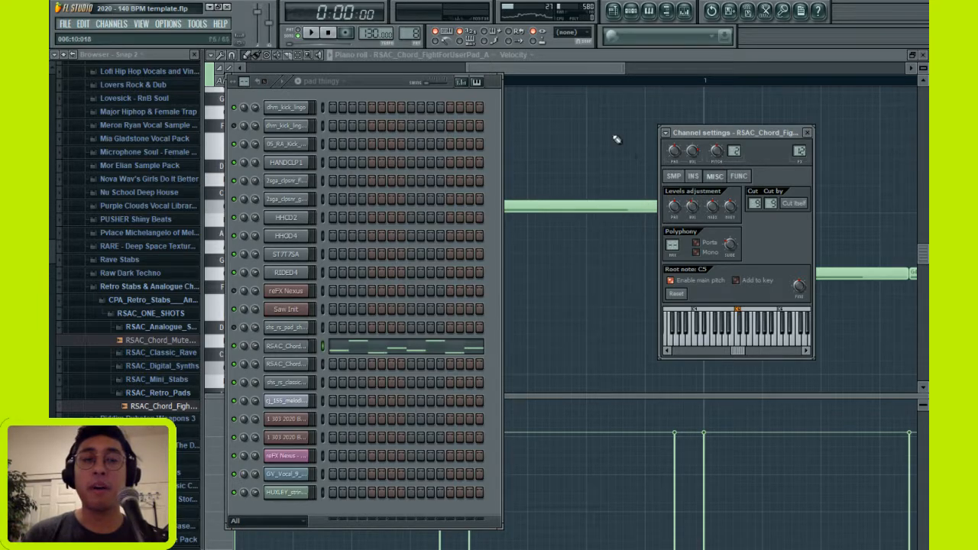
{"action": "left_click_drag", "start_coordinate": [589, 51], "coordinate": [874, 260]}
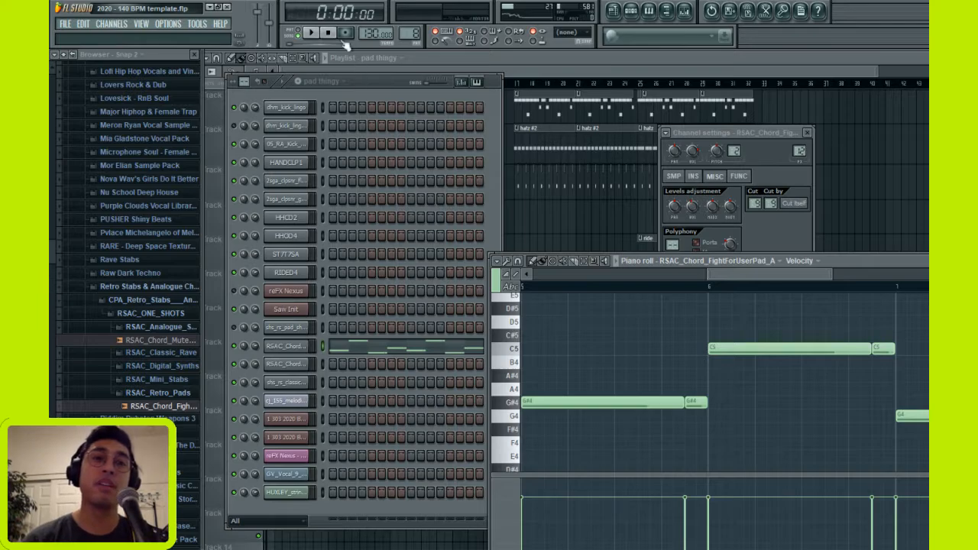
{"action": "key", "text": "space"}
{"action": "key", "text": "space"}
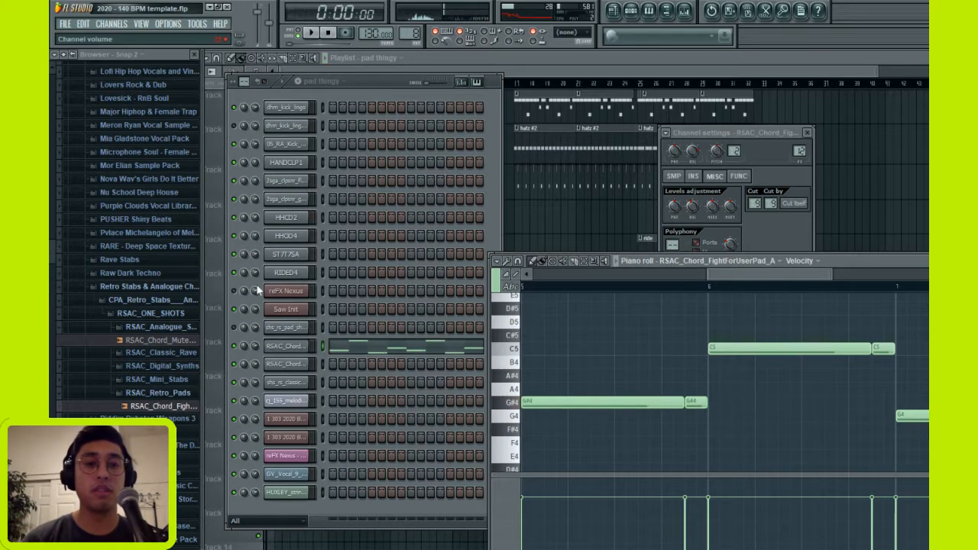
- Play the song from just before bar 17 and link the second RSAC_Chord channel's volume to Peak ctrl (KIK) - Peak
{"action": "left_click", "coordinate": [510, 59]}
{"action": "left_click", "coordinate": [515, 89]}
{"action": "key", "text": "space"}
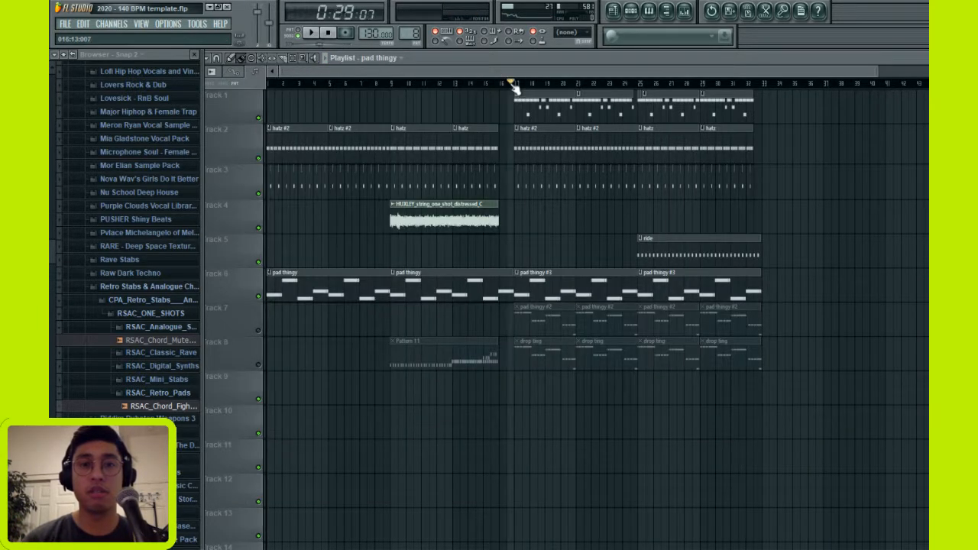
{"action": "left_click", "coordinate": [632, 14]}
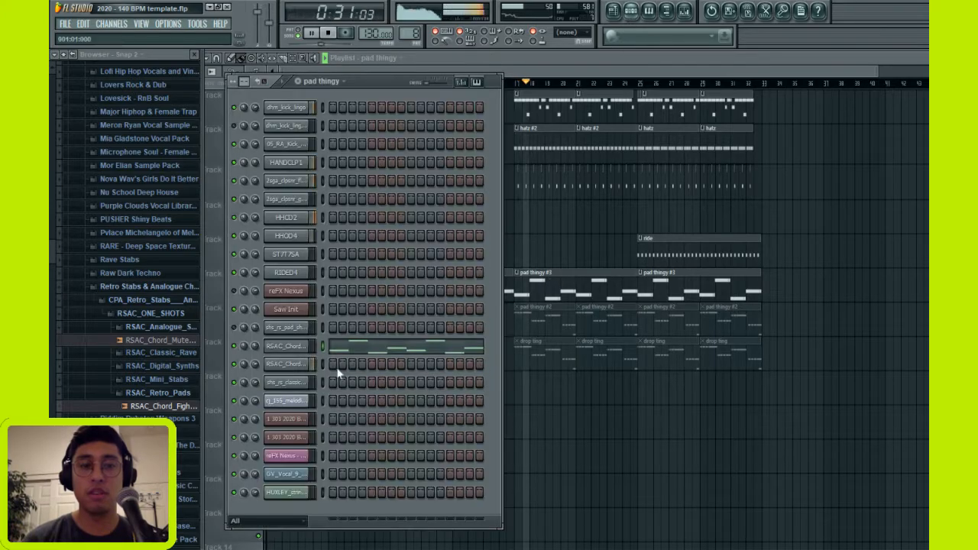
{"action": "right_click", "coordinate": [254, 363]}
{"action": "left_click", "coordinate": [288, 454]}
{"action": "left_click", "coordinate": [488, 275]}
{"action": "left_click", "coordinate": [473, 321]}
{"action": "left_click", "coordinate": [542, 373]}
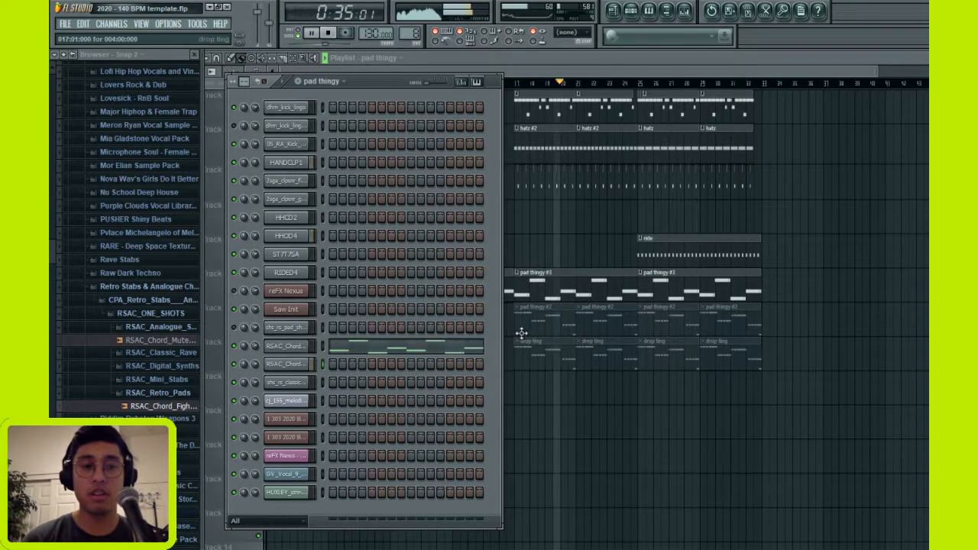
- Check the mixer during playback and place a HUXLEY_string_one_shot_distressed_C clip on Track 4 at bar 25
{"action": "left_click", "coordinate": [684, 10]}
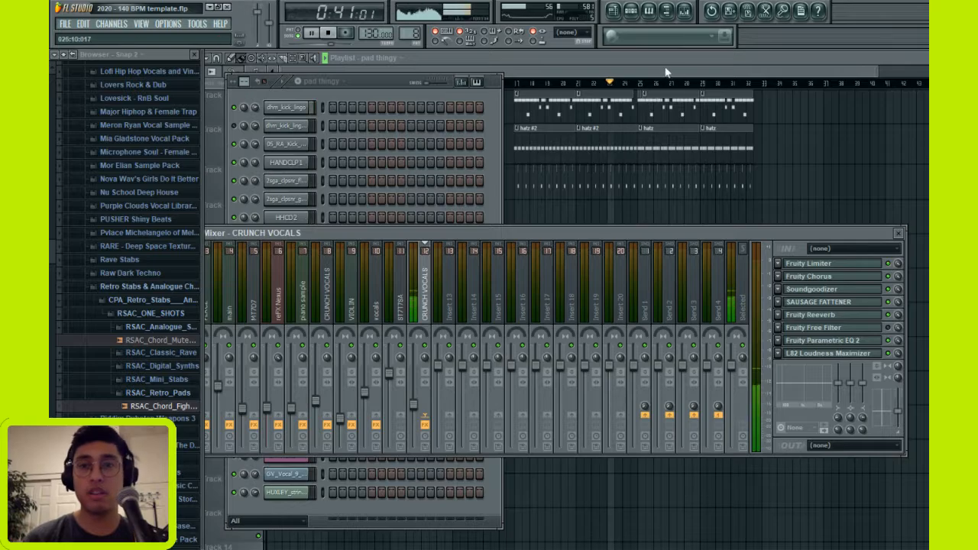
{"action": "left_click", "coordinate": [636, 151]}
{"action": "left_click", "coordinate": [642, 207]}
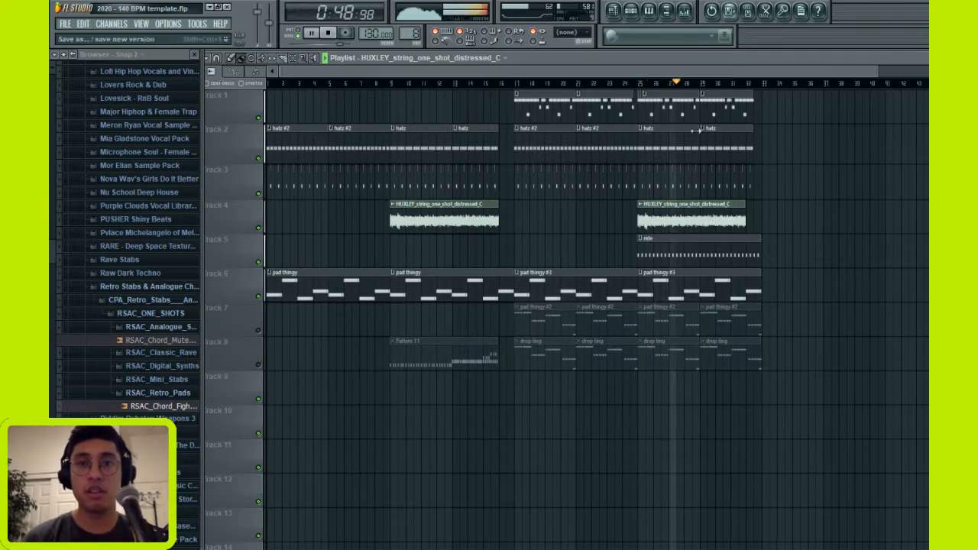
- Examine the function and miscellaneous settings of the RSAC_Chord channels during playback
{"action": "left_click", "coordinate": [632, 12]}
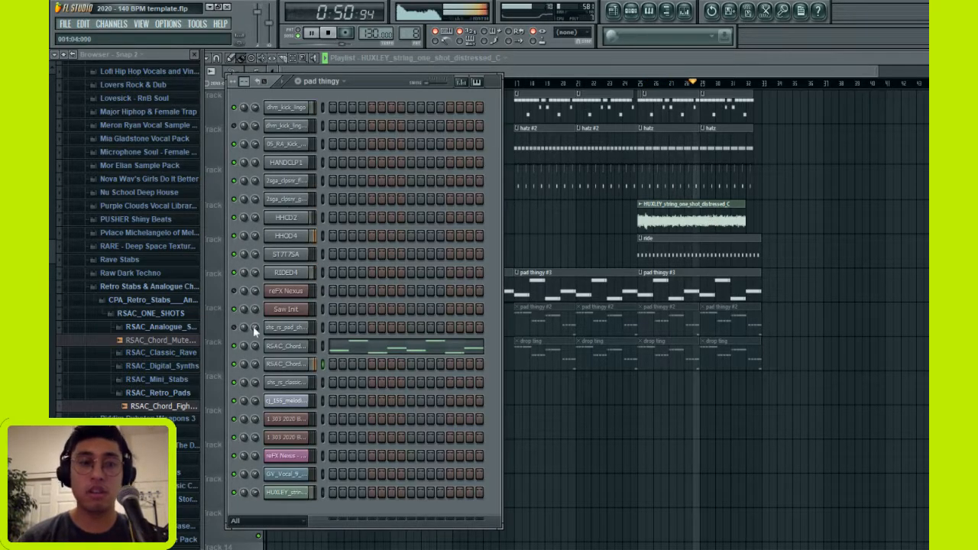
{"action": "left_click", "coordinate": [286, 363]}
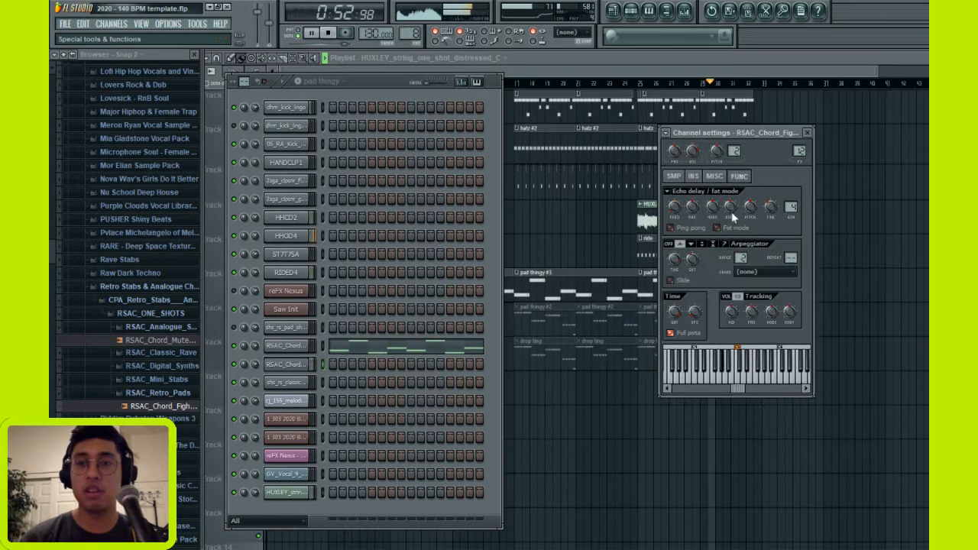
{"action": "left_click_drag", "start_coordinate": [695, 259], "coordinate": [695, 264]}
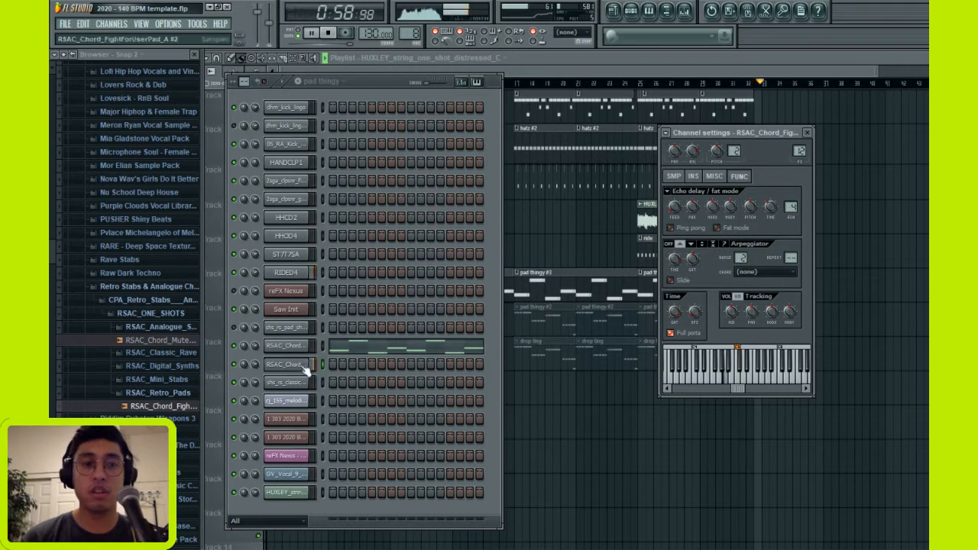
{"action": "left_click", "coordinate": [698, 177]}
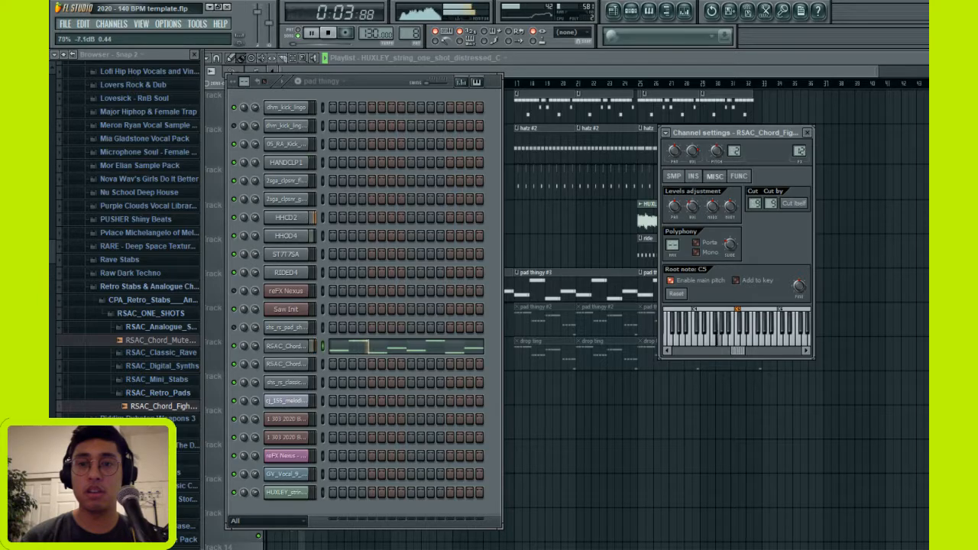
- Save the project to 2020 - 140 BPM template.flp and return to the playlist
{"action": "left_click", "coordinate": [659, 74]}
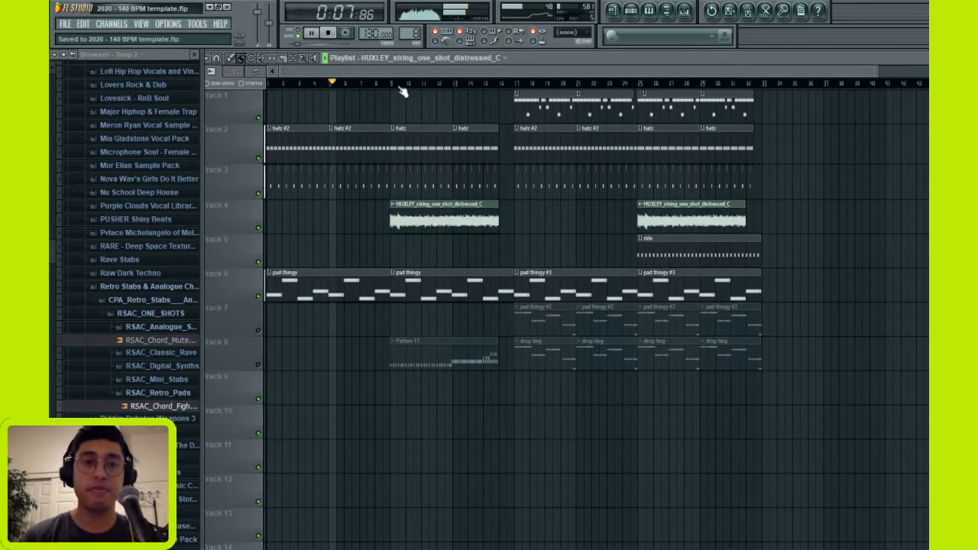
{"action": "left_click", "coordinate": [630, 11]}
{"action": "key", "text": "ctrl+s"}
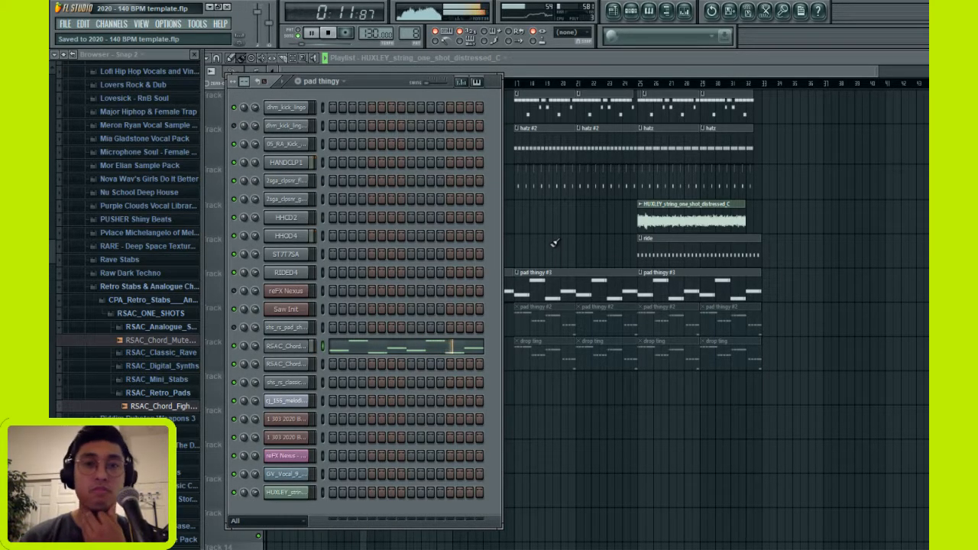
{"action": "left_click", "coordinate": [551, 61]}
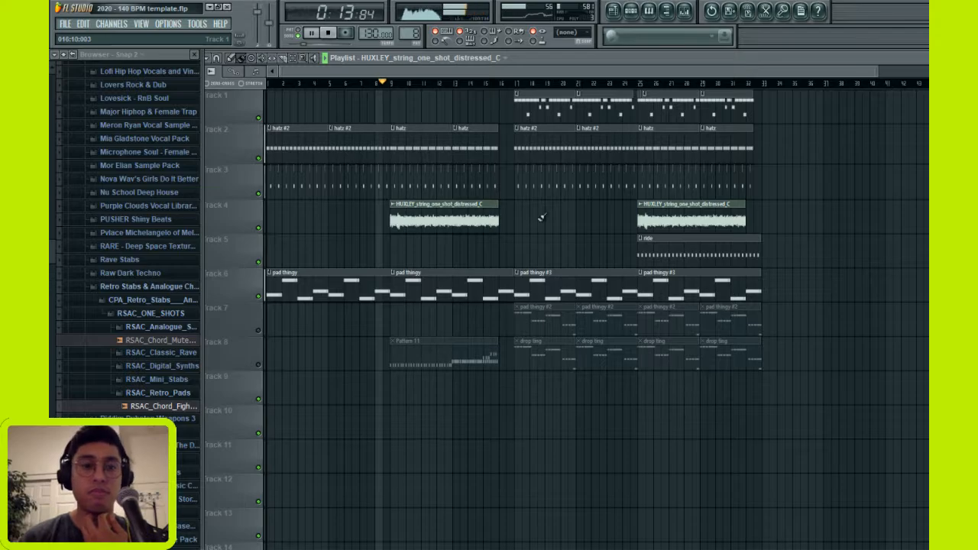
- Unmute Track 8 and move the Pattern 11 clip at bar 9 down to Track 9, ending playback
{"action": "left_click_drag", "start_coordinate": [436, 349], "coordinate": [438, 373]}
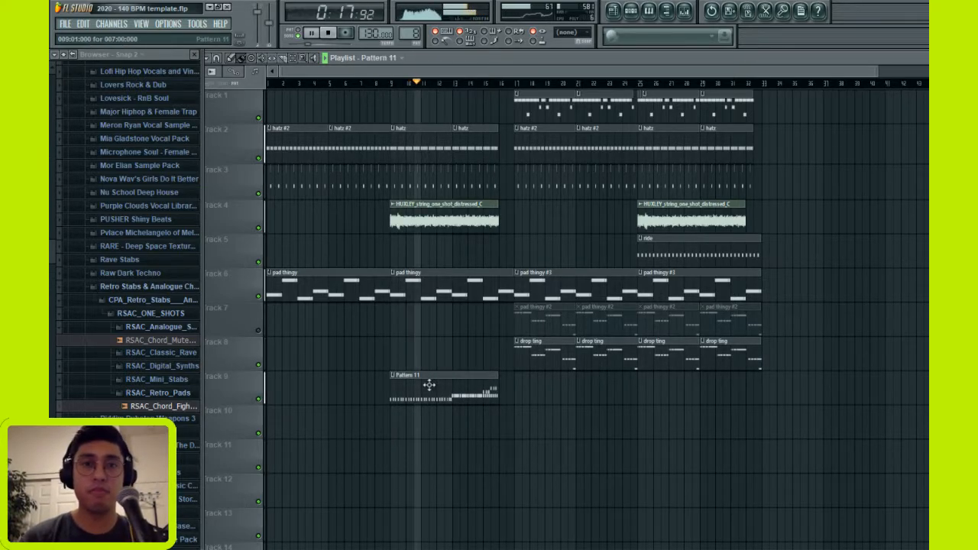
{"action": "key", "text": "space"}
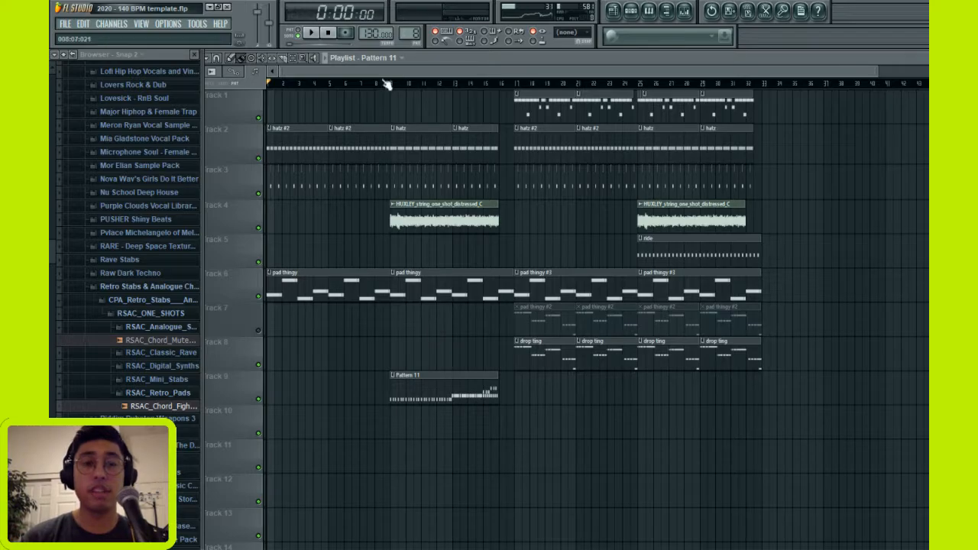
- Open Pattern 11 to inspect its notes and the ST7T7SA channel's settings, and return to the playlist
{"action": "double_click", "coordinate": [405, 384]}
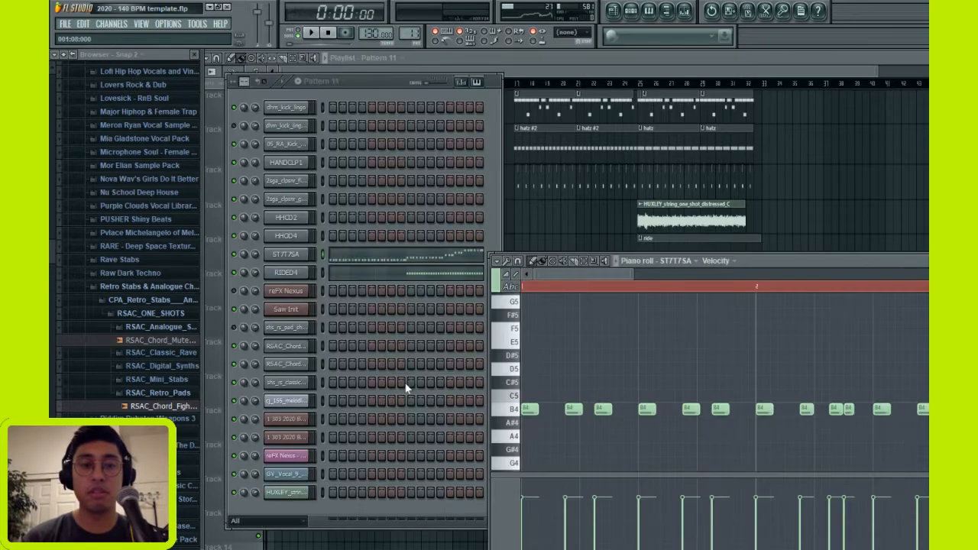
{"action": "left_click", "coordinate": [296, 255]}
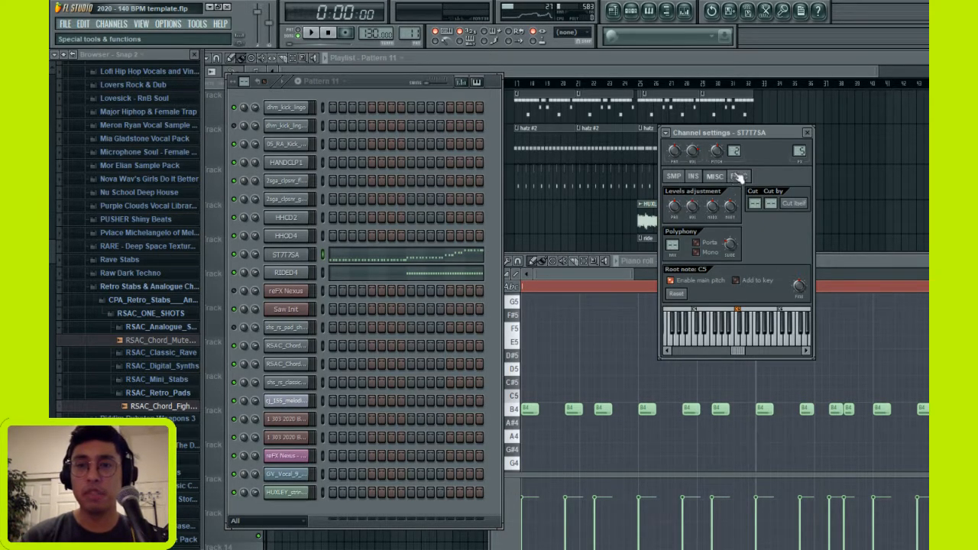
{"action": "left_click", "coordinate": [611, 53]}
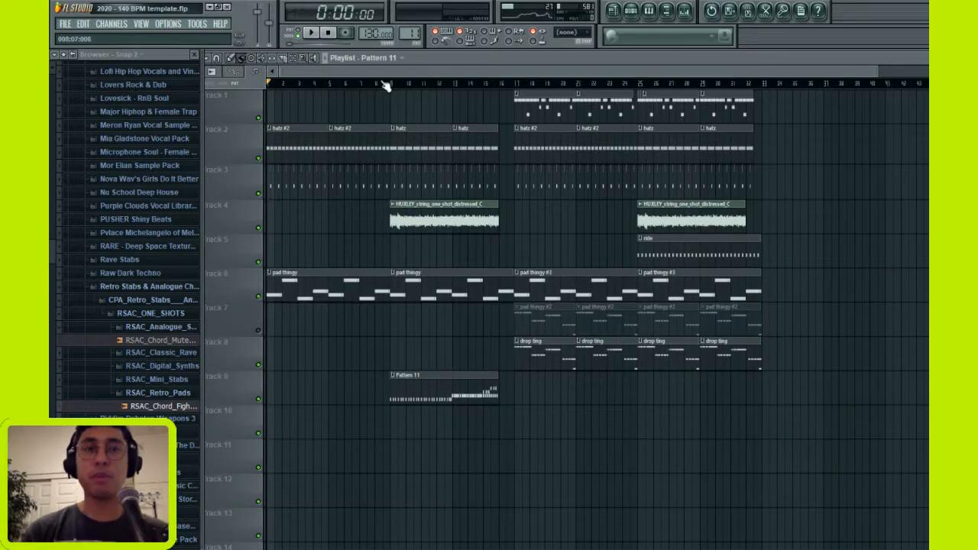
- Listen briefly from just before bar 9 with Pattern 11 opened, and reset the playback position in the playlist
{"action": "left_click", "coordinate": [381, 84]}
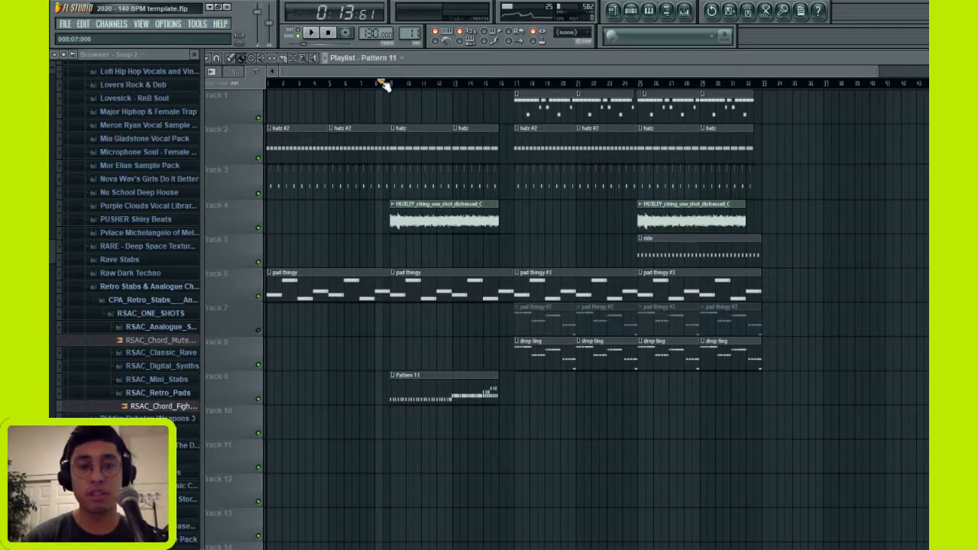
{"action": "key", "text": "space"}
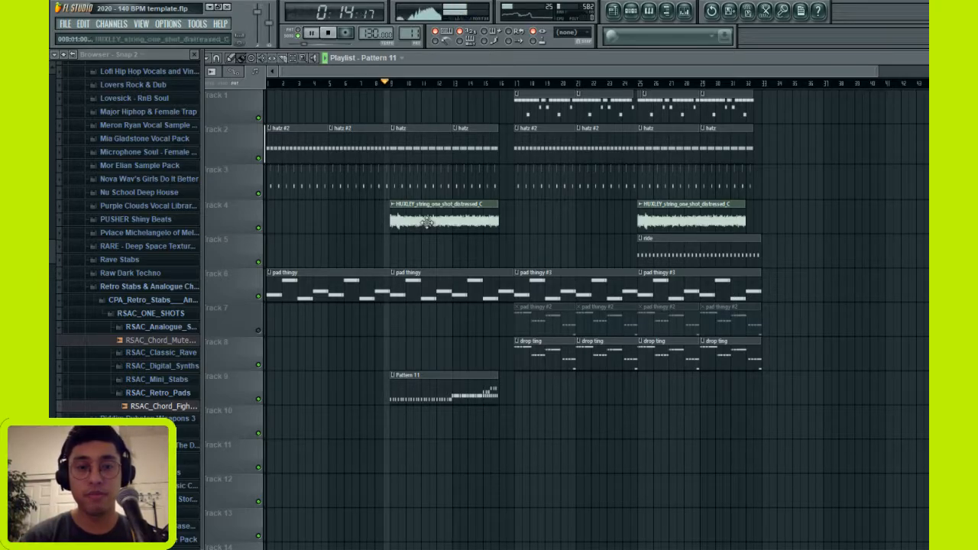
{"action": "double_click", "coordinate": [422, 389]}
{"action": "key", "text": "space"}
{"action": "left_click", "coordinate": [527, 80]}
{"action": "left_click", "coordinate": [384, 84]}
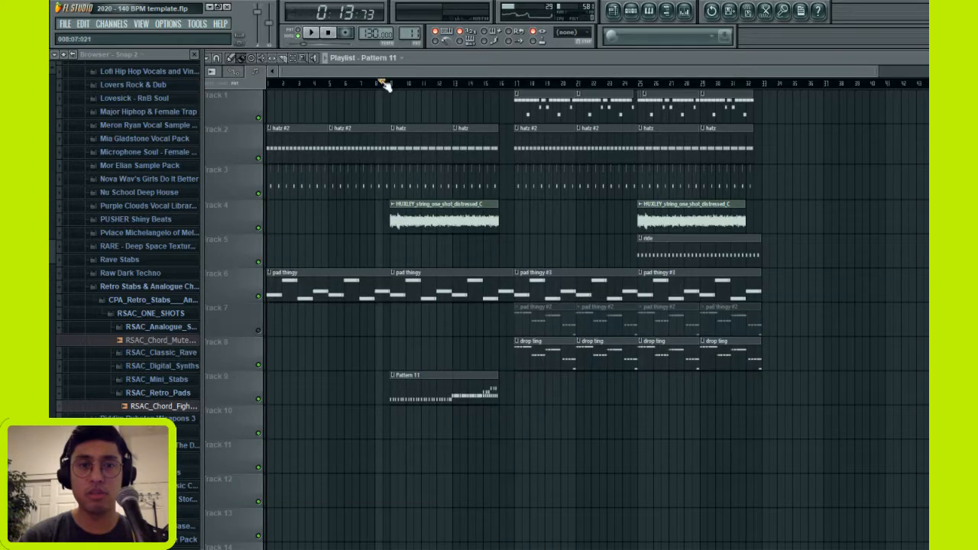
- Play the song from just before bar 9 into the drop while viewing Pattern 11's ST7T7SA channel settings
{"action": "key", "text": "space"}
{"action": "double_click", "coordinate": [405, 398]}
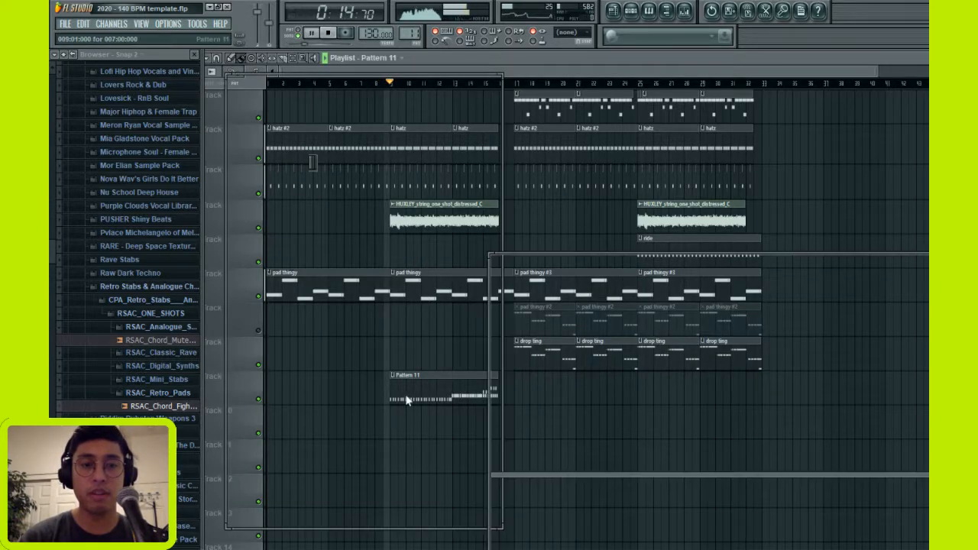
{"action": "left_click", "coordinate": [300, 256]}
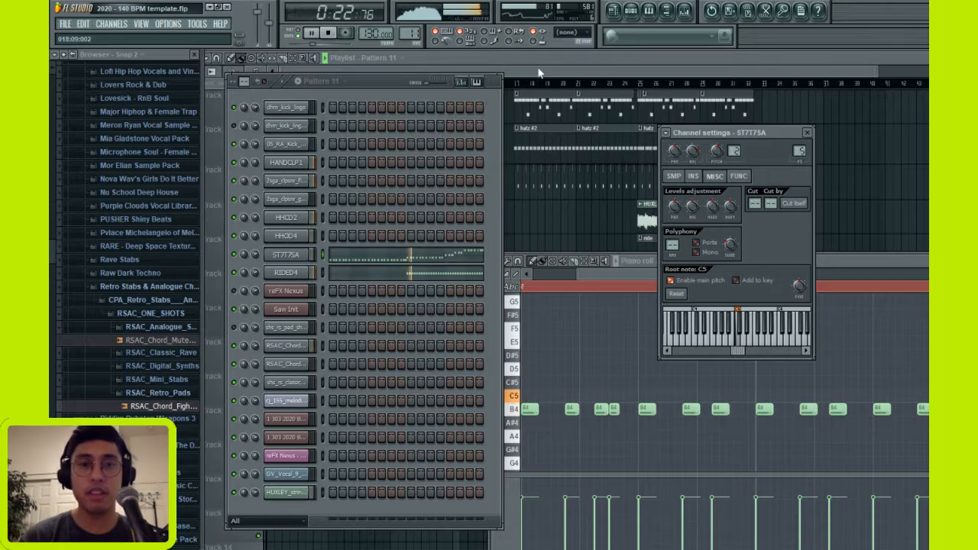
{"action": "key", "text": "F12"}
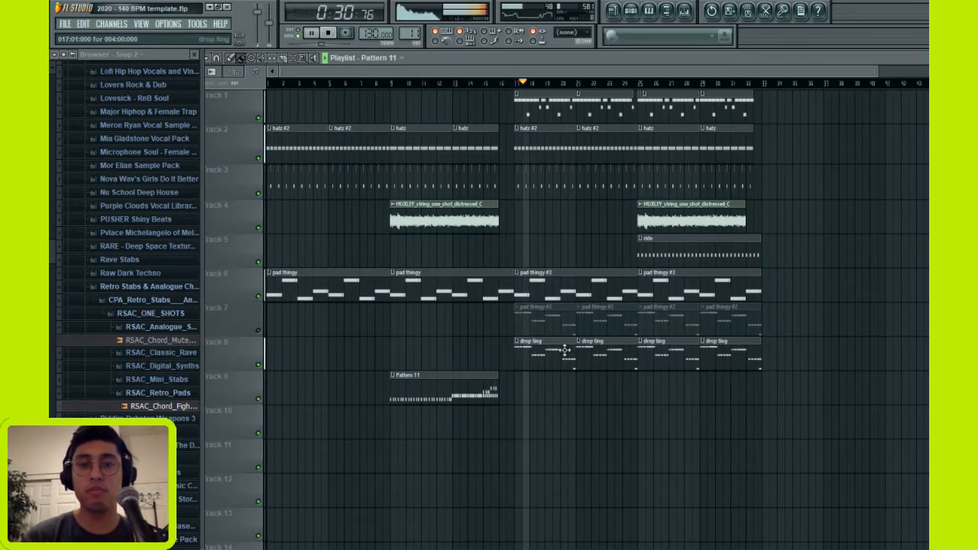
{"action": "key", "text": "space"}
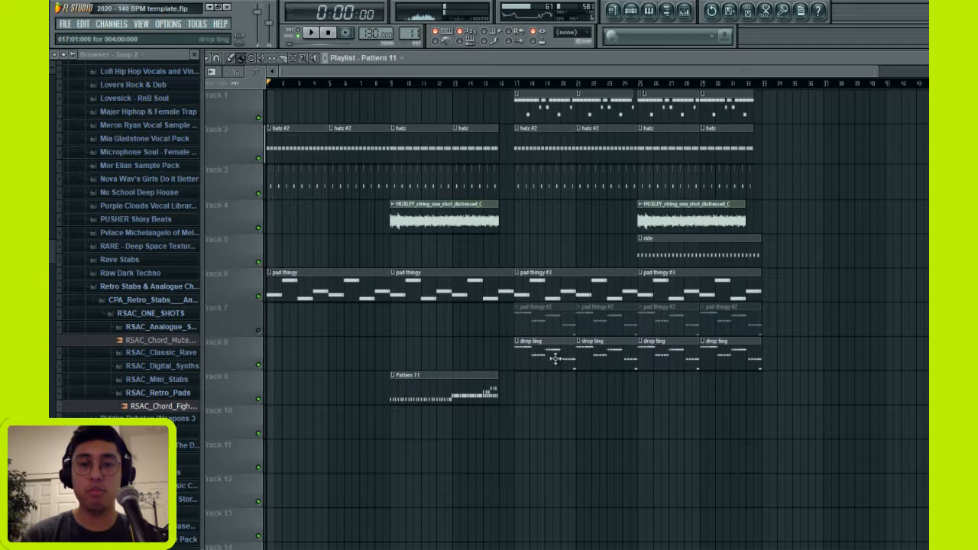
- Delete the four drop ting clips from Track 8
{"action": "right_click", "coordinate": [538, 351]}
{"action": "right_click", "coordinate": [600, 362]}
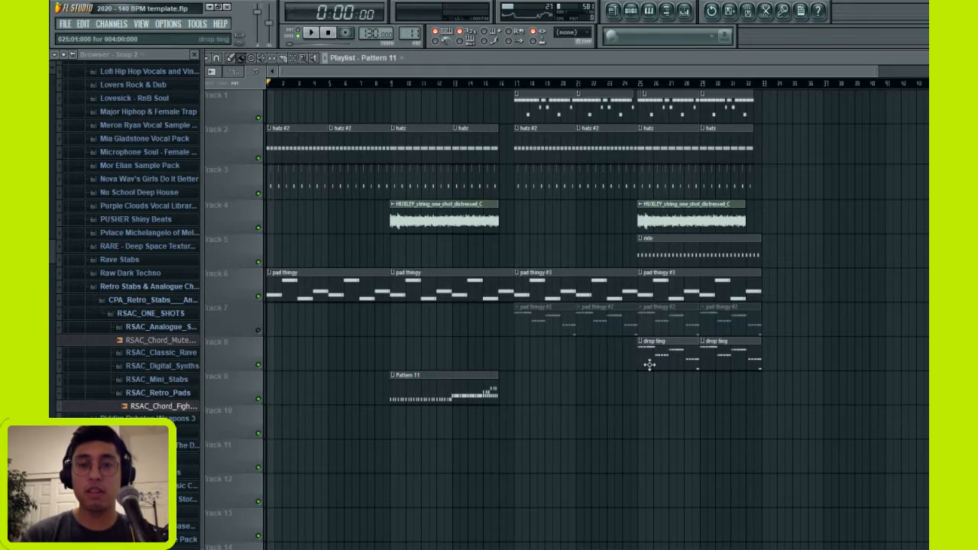
{"action": "right_click", "coordinate": [657, 360]}
{"action": "right_click", "coordinate": [714, 360]}
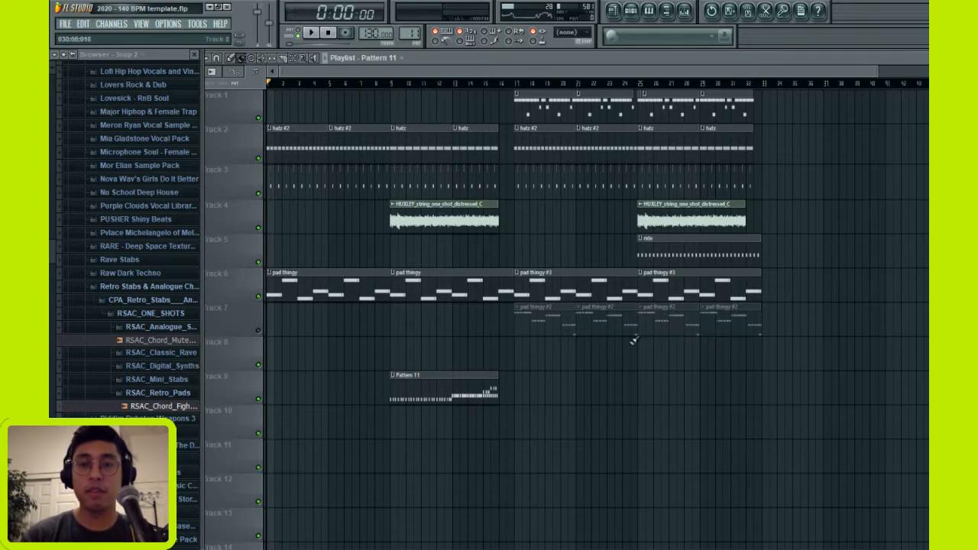
- Delete the four muted pad thingy #2 clips from Track 7
{"action": "right_click", "coordinate": [560, 314]}
{"action": "right_click", "coordinate": [611, 321]}
{"action": "right_click", "coordinate": [657, 321]}
{"action": "right_click", "coordinate": [718, 321]}
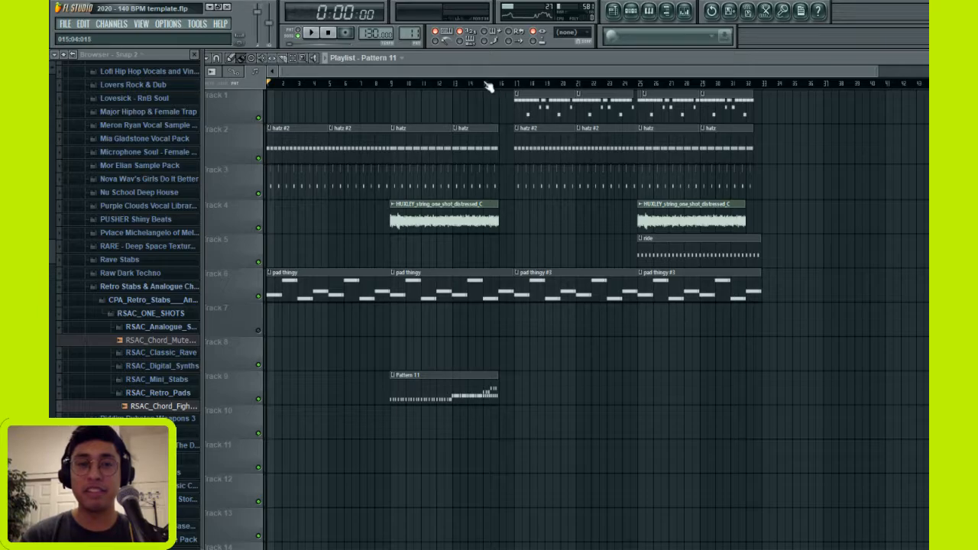
- Play the song from bar 13 into the drop, save the project, and briefly replay from bar 17
{"action": "left_click", "coordinate": [456, 84]}
{"action": "key", "text": "space"}
{"action": "key", "text": "ctrl+s"}
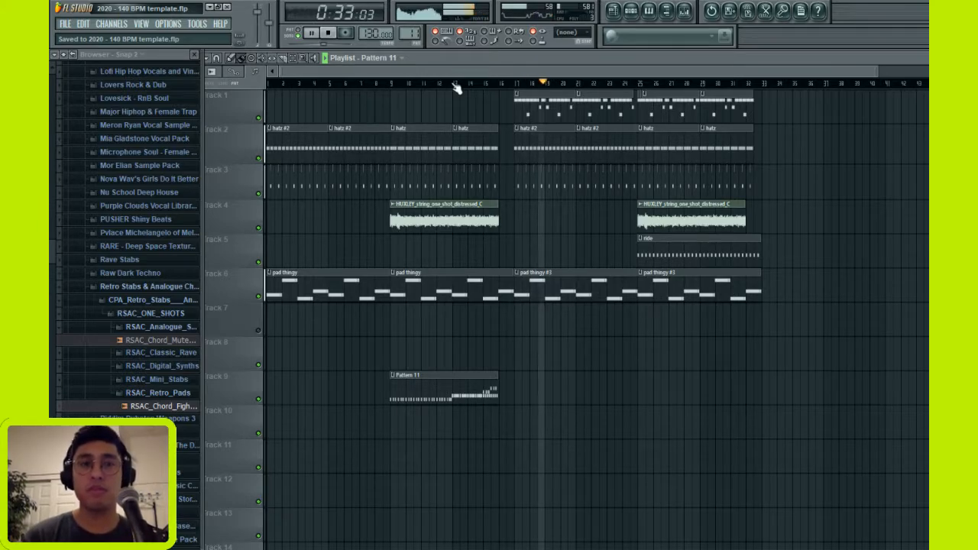
{"action": "key", "text": "space"}
{"action": "left_click", "coordinate": [516, 84]}
{"action": "key", "text": "space"}
{"action": "key", "text": "space"}
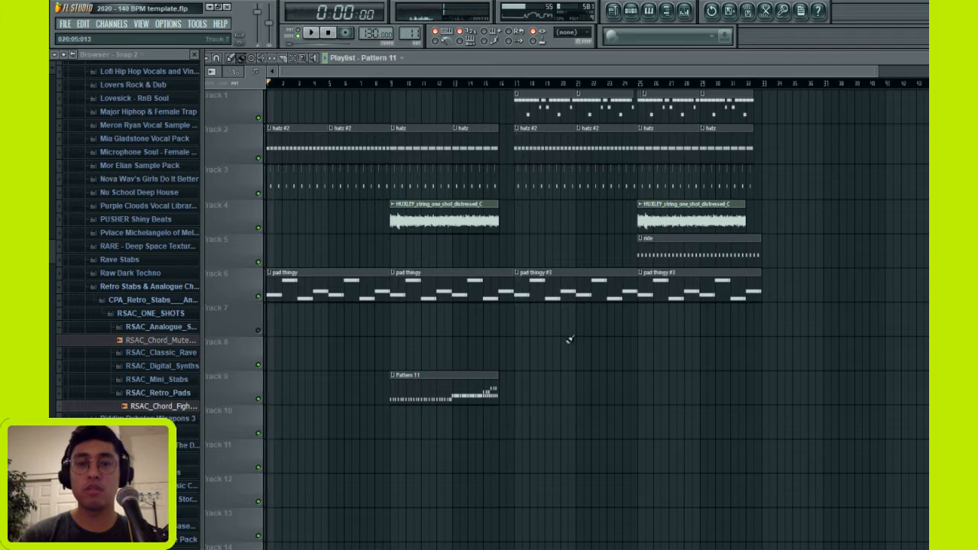
- Open the pad thingy #3 chord notes in a maximized piano roll and briefly play them
{"action": "double_click", "coordinate": [537, 287]}
{"action": "left_click_drag", "start_coordinate": [606, 275], "coordinate": [553, 275]}
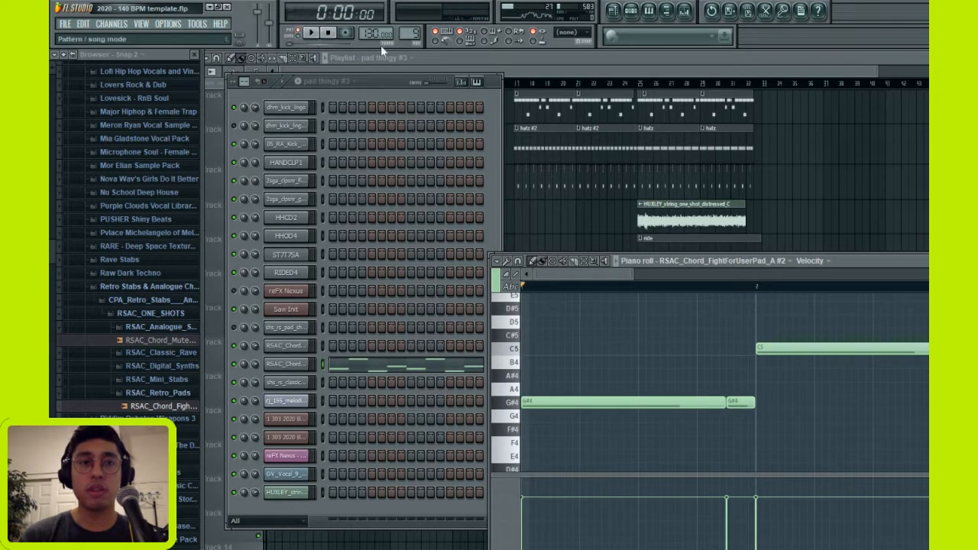
{"action": "left_click_drag", "start_coordinate": [863, 261], "coordinate": [695, 133]}
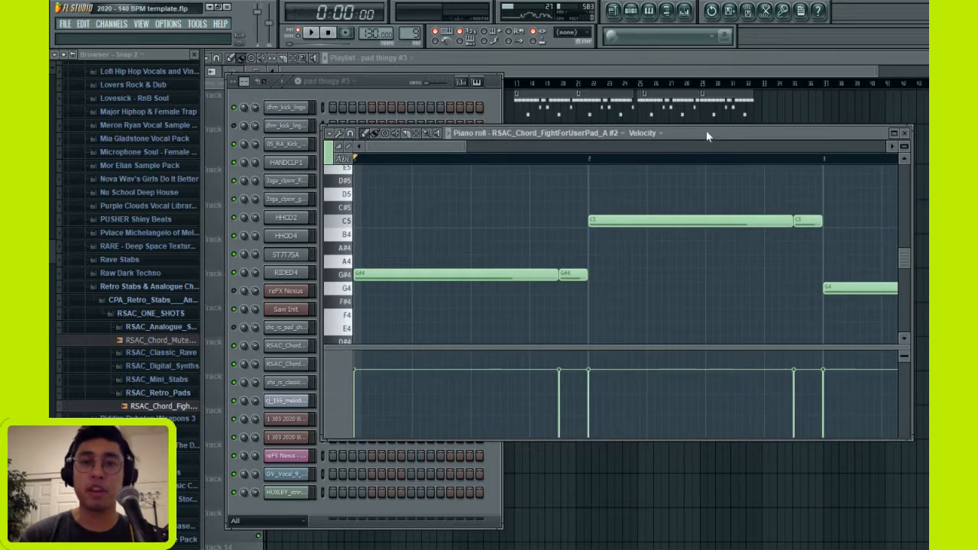
{"action": "double_click", "coordinate": [707, 136]}
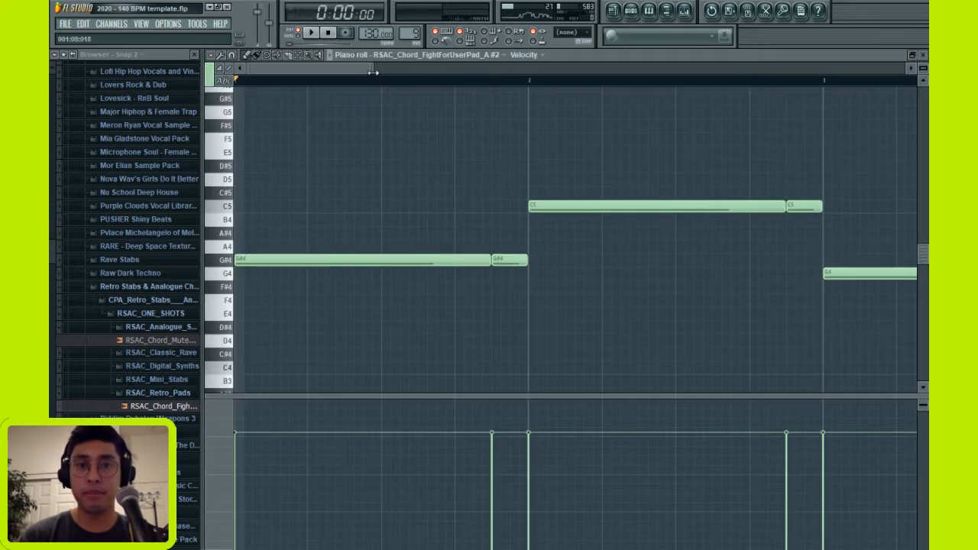
{"action": "key", "text": "space"}
{"action": "key", "text": "space"}
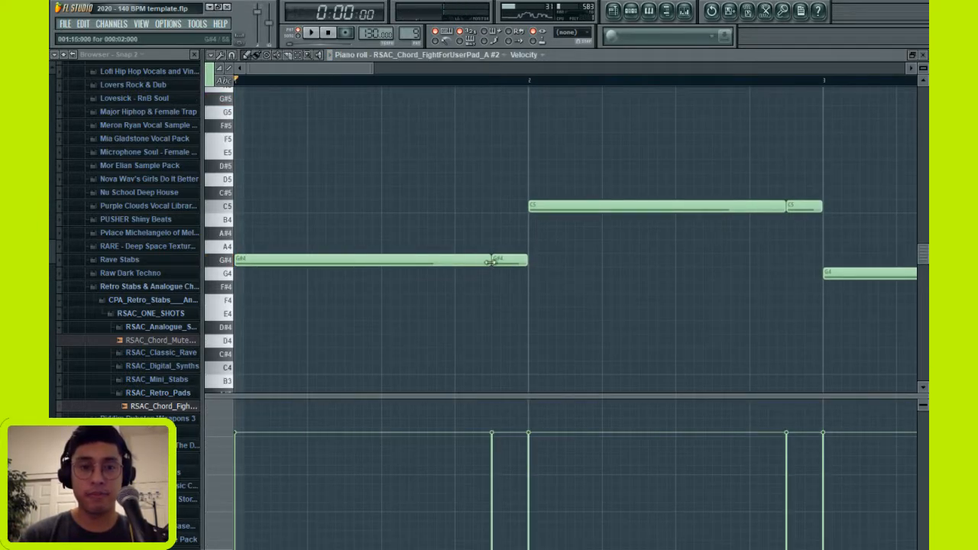
- Shorten the long G#4 note in bar 1 and the long C5 note in bar 2 to half a bar each
{"action": "key", "text": "space"}
{"action": "key", "text": "space"}
{"action": "left_click_drag", "start_coordinate": [456, 263], "coordinate": [360, 264]}
{"action": "key", "text": "space"}
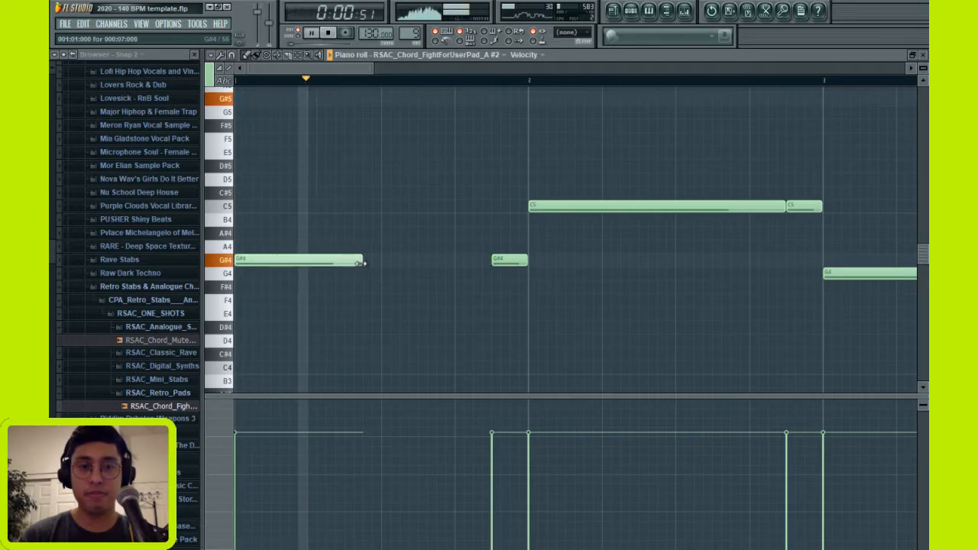
{"action": "key", "text": "space"}
{"action": "left_click_drag", "start_coordinate": [780, 208], "coordinate": [655, 226]}
{"action": "key", "text": "space"}
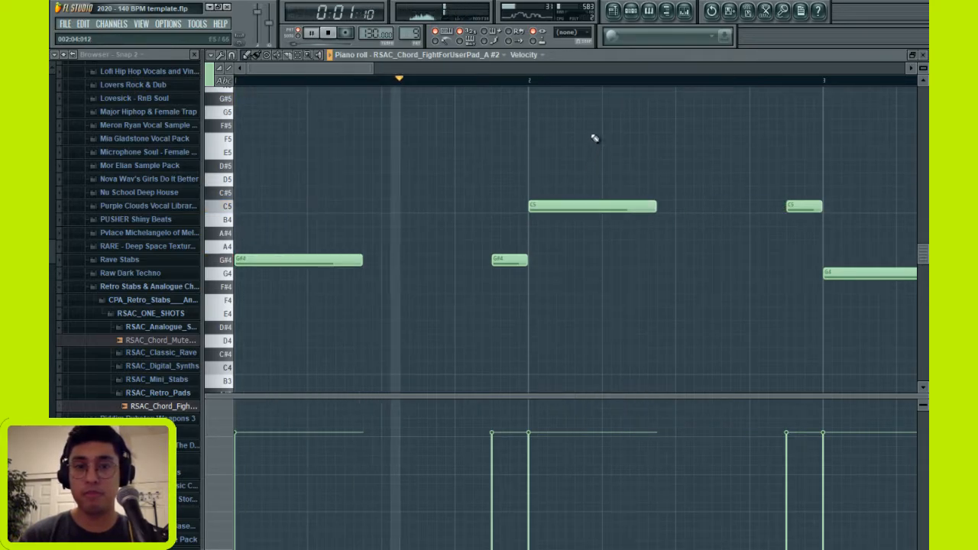
{"action": "key", "text": "space"}
{"action": "left_click_drag", "start_coordinate": [362, 261], "coordinate": [380, 261]}
{"action": "left_click_drag", "start_coordinate": [658, 207], "coordinate": [675, 208]}
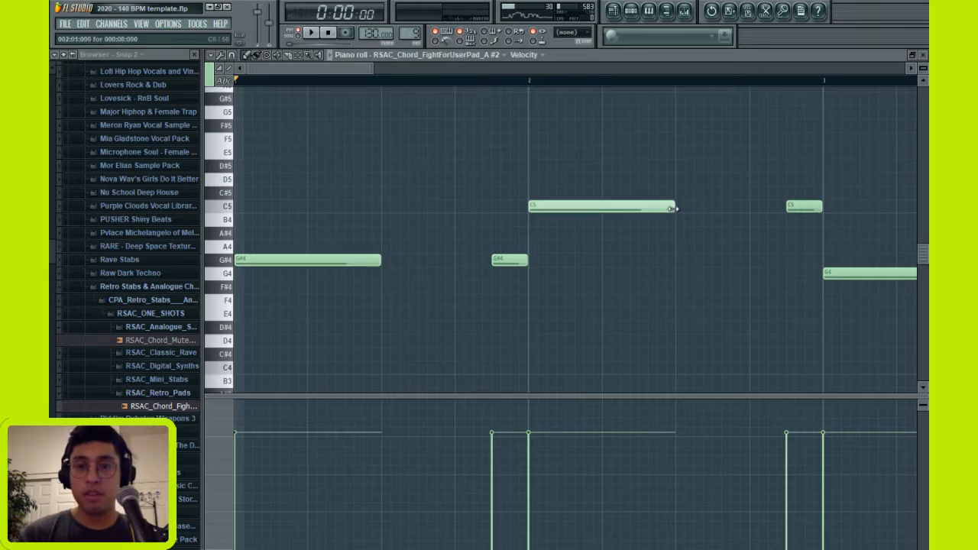
- Shorten the long G4 note in bar 3 and the long A4 note in bar 4 to about half a bar and play the pattern
{"action": "left_click_drag", "start_coordinate": [374, 69], "coordinate": [732, 69]}
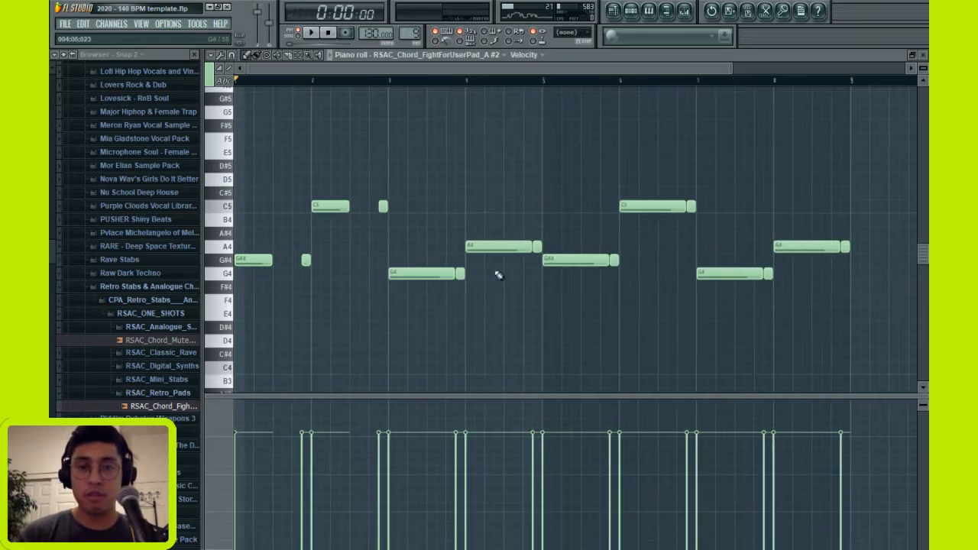
{"action": "left_click_drag", "start_coordinate": [456, 275], "coordinate": [427, 276]}
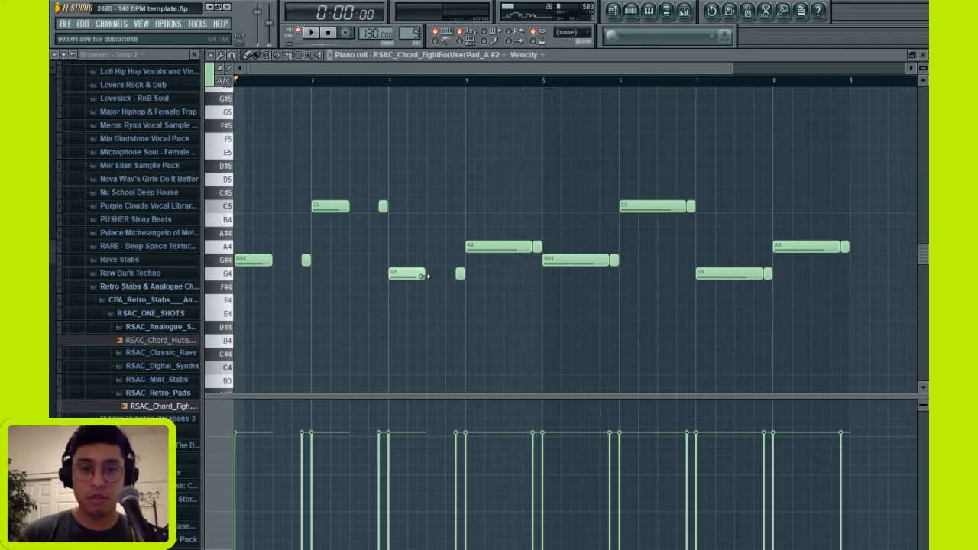
{"action": "left_click_drag", "start_coordinate": [531, 246], "coordinate": [510, 250]}
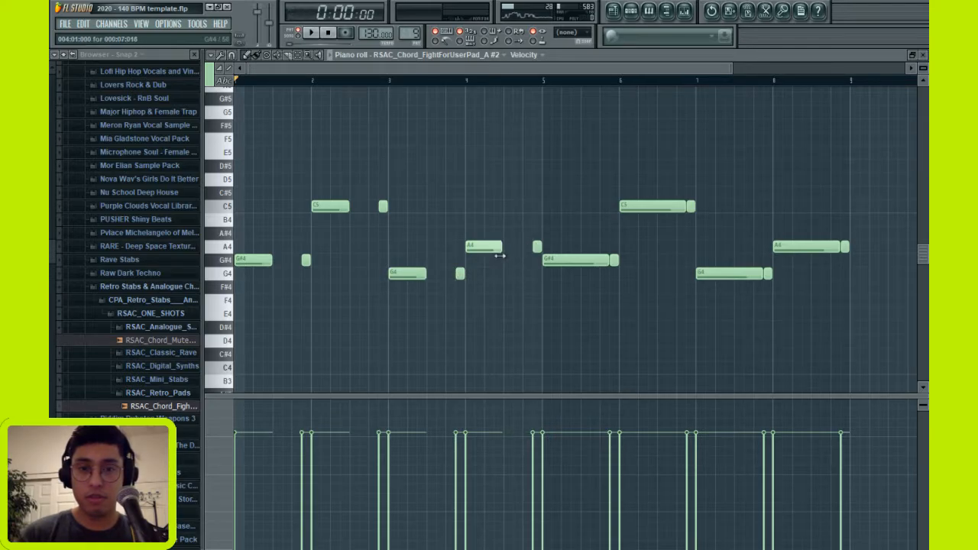
{"action": "key", "text": "space"}
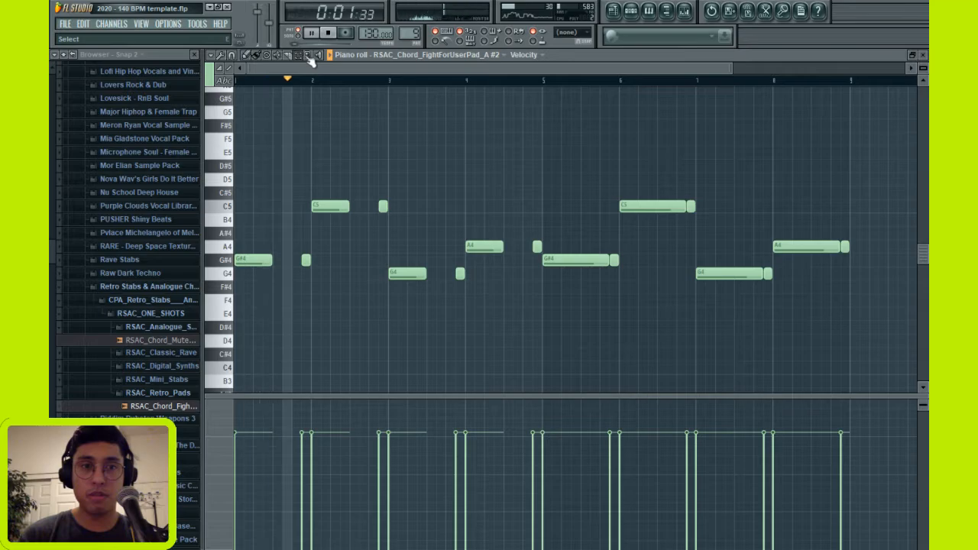
- Replace the pad notes in bars 5 to 8 with a duplicate of the shortened notes from bars 1 to 4
{"action": "left_click_drag", "start_coordinate": [842, 333], "coordinate": [649, 175]}
{"action": "left_click_drag", "start_coordinate": [866, 333], "coordinate": [575, 133]}
{"action": "left_click", "coordinate": [212, 56]}
{"action": "mouse_move", "coordinate": [223, 80]}
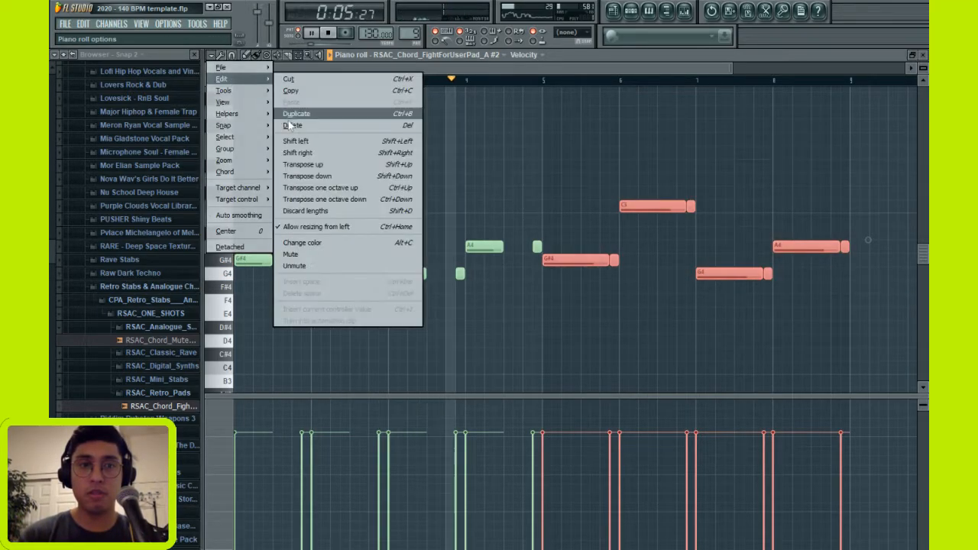
{"action": "left_click", "coordinate": [291, 124]}
{"action": "key", "text": "ctrl+a"}
{"action": "left_click_drag", "start_coordinate": [293, 68], "coordinate": [590, 80]}
{"action": "key", "text": "ctrl+b"}
- Listen briefly to the drop around bar 17 with the shortened pad chords in the playlist
{"action": "key", "text": "F7"}
{"action": "key", "text": "F6"}
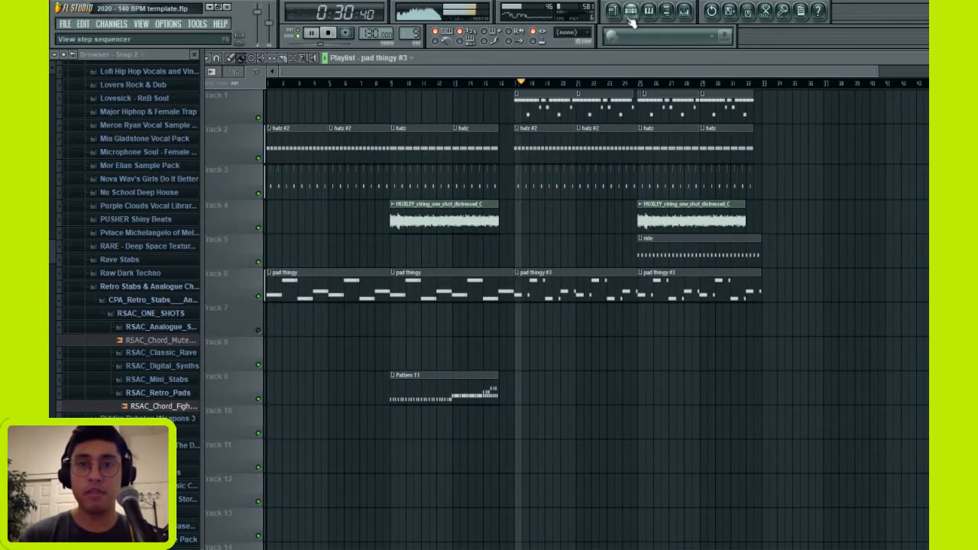
{"action": "key", "text": "space"}
- Open the first 1 303 2020 bass channel's settings and audition several notes on it
{"action": "key", "text": "F6"}
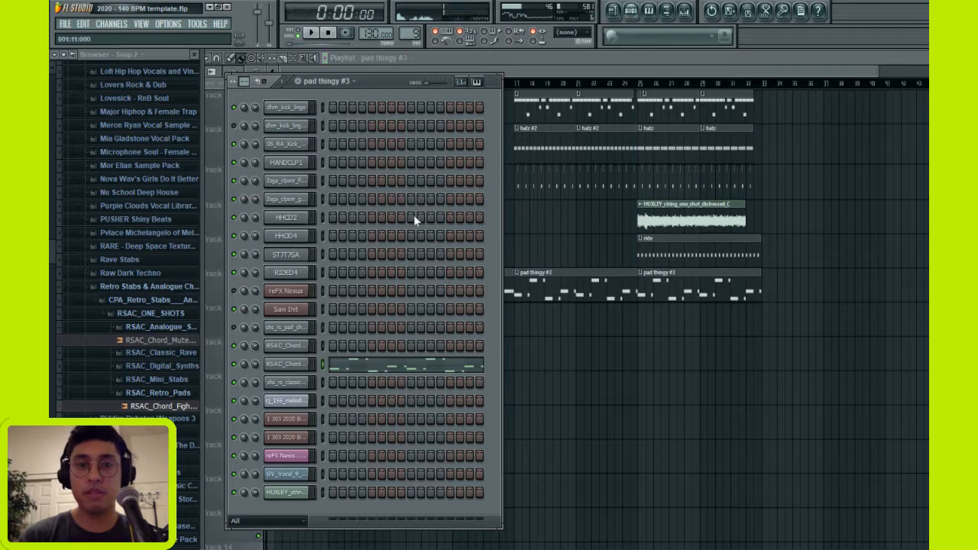
{"action": "left_click", "coordinate": [293, 422]}
{"action": "key", "text": "n"}
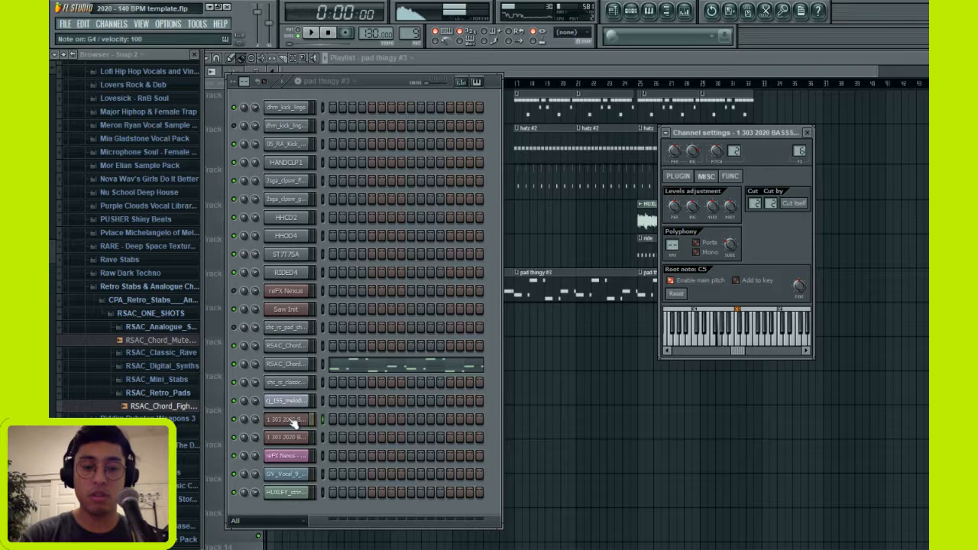
{"action": "key", "text": "c"}
{"action": "key", "text": "n"}
{"action": "key", "text": "b"}
{"action": "key", "text": "c"}
{"action": "key", "text": "n"}
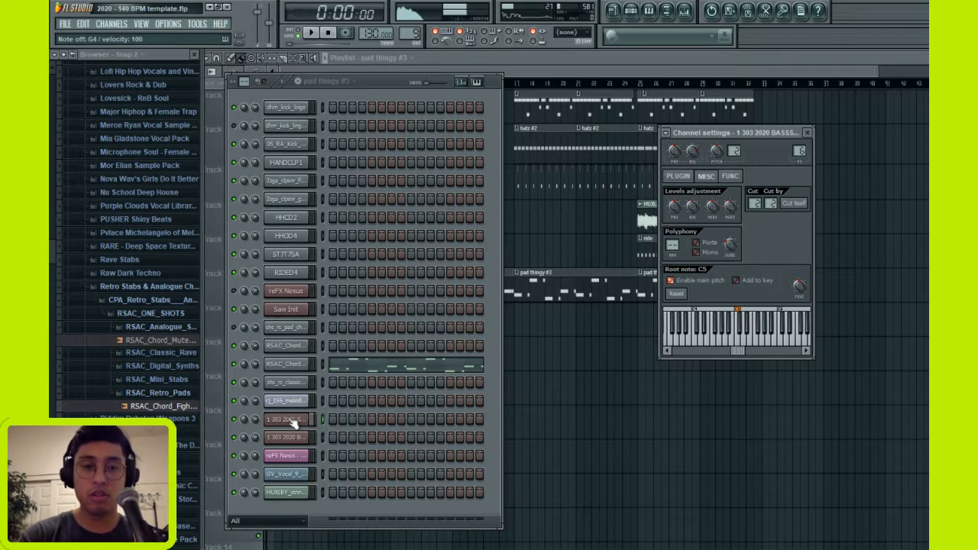
- Select bars 17 through 20 in the playlist as the playback loop
{"action": "left_click", "coordinate": [623, 76]}
{"action": "left_click_drag", "start_coordinate": [875, 72], "coordinate": [719, 78]}
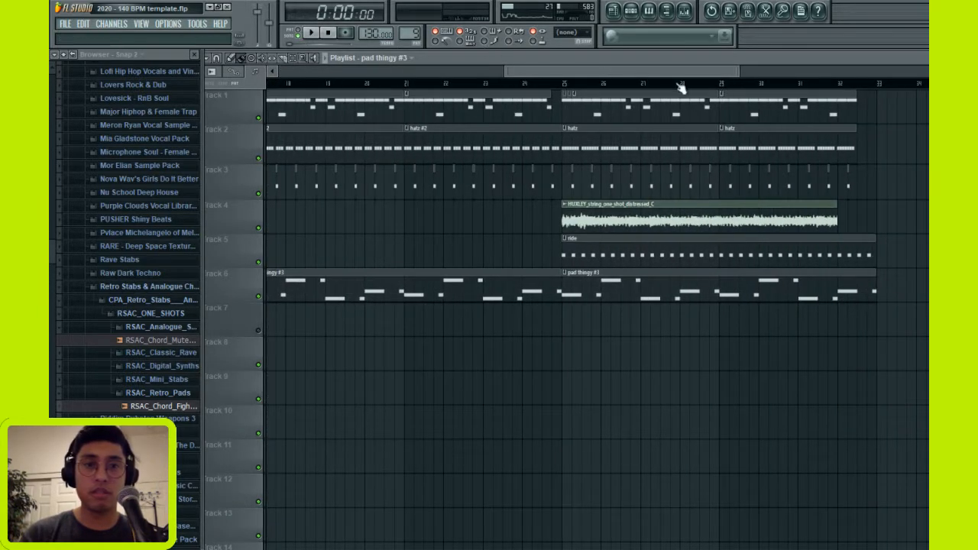
{"action": "left_click_drag", "start_coordinate": [618, 77], "coordinate": [571, 77]}
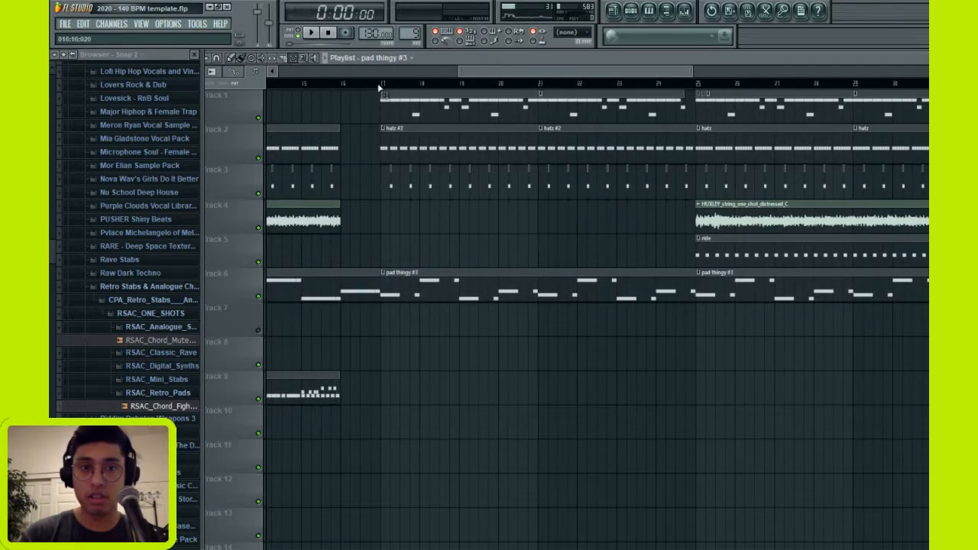
{"action": "left_click_drag", "start_coordinate": [382, 85], "coordinate": [538, 84]}
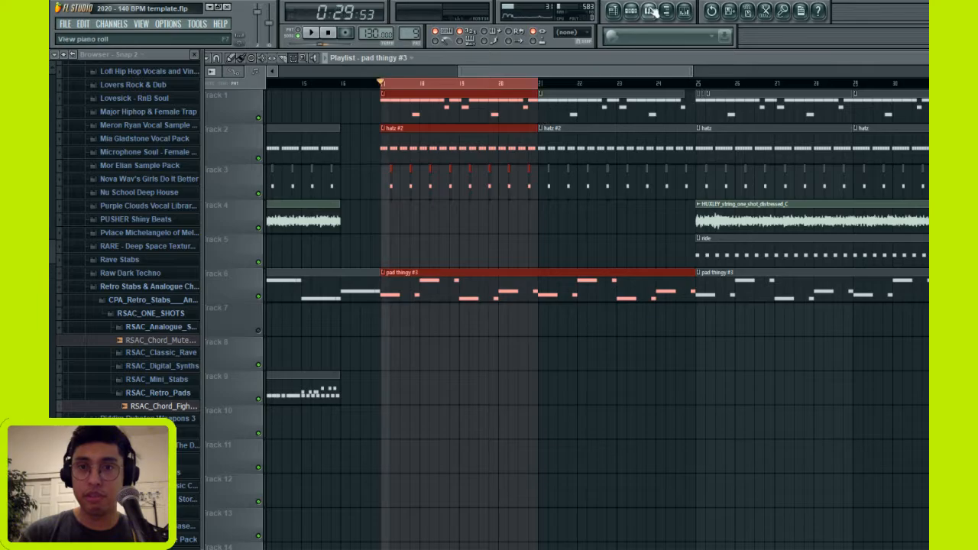
- Play the looped drop section while trying out notes on the first 1 303 2020 bass channel
{"action": "left_click", "coordinate": [636, 12]}
{"action": "key", "text": "space"}
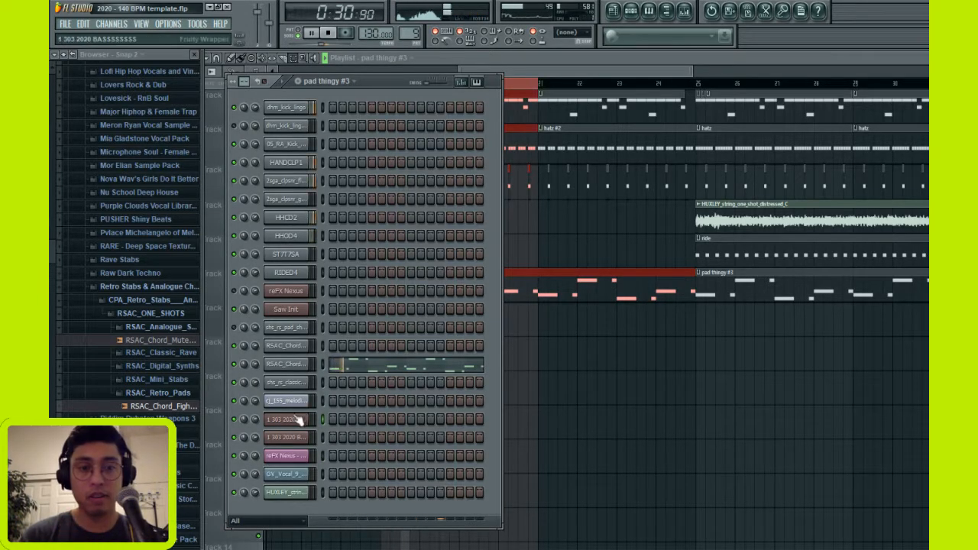
{"action": "left_click", "coordinate": [297, 423]}
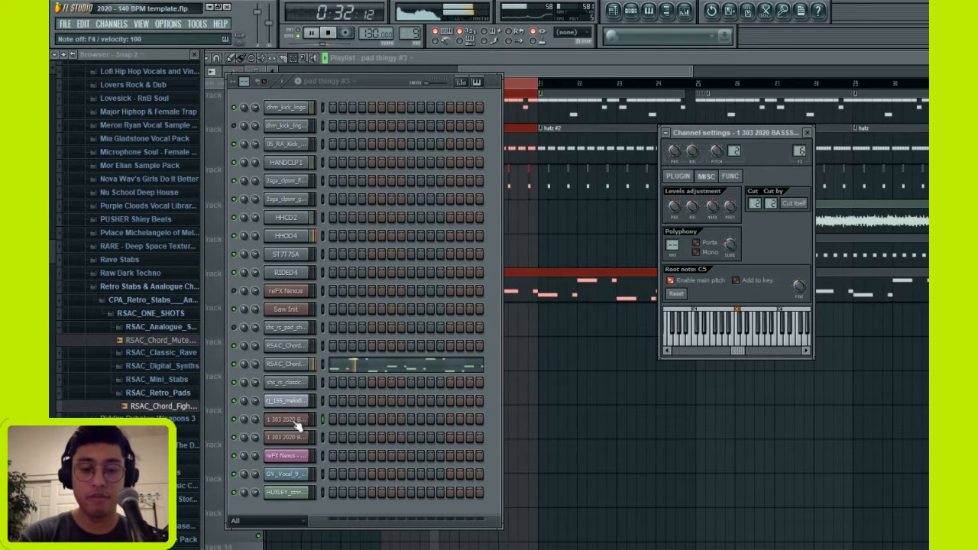
{"action": "key", "text": "space"}
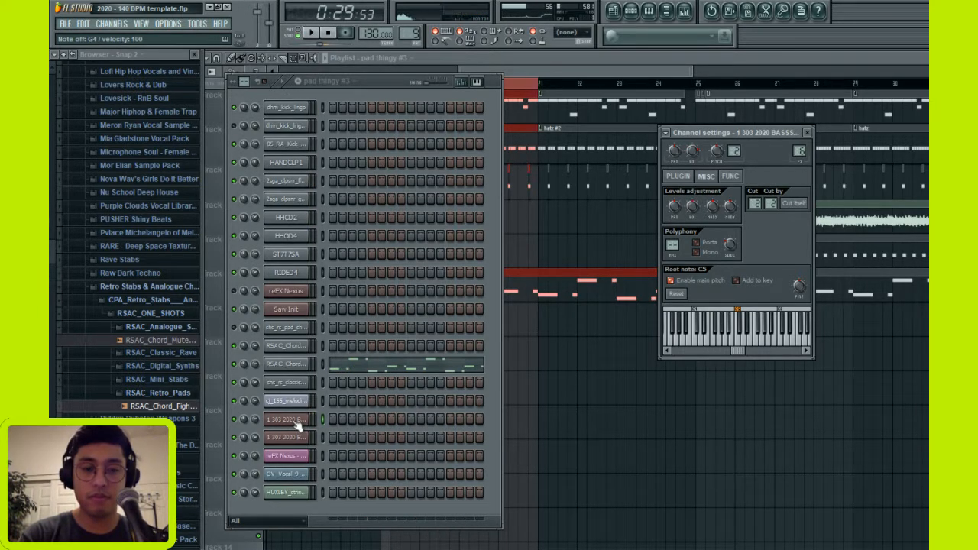
- Add a half-bar D#4 note in the second half of bar 1 for the first 1 303 2020 bass channel and play it
{"action": "key", "text": "space"}
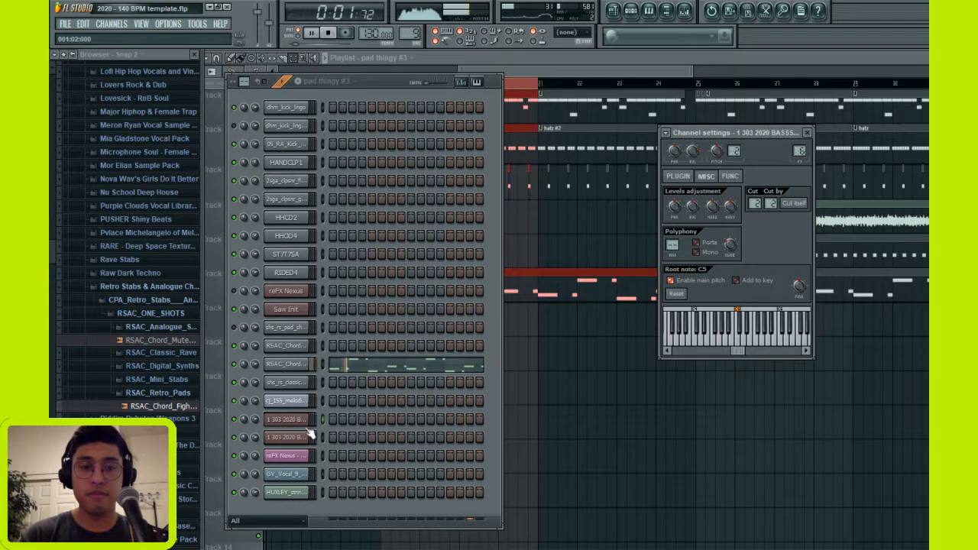
{"action": "right_click", "coordinate": [288, 419]}
{"action": "left_click", "coordinate": [321, 388]}
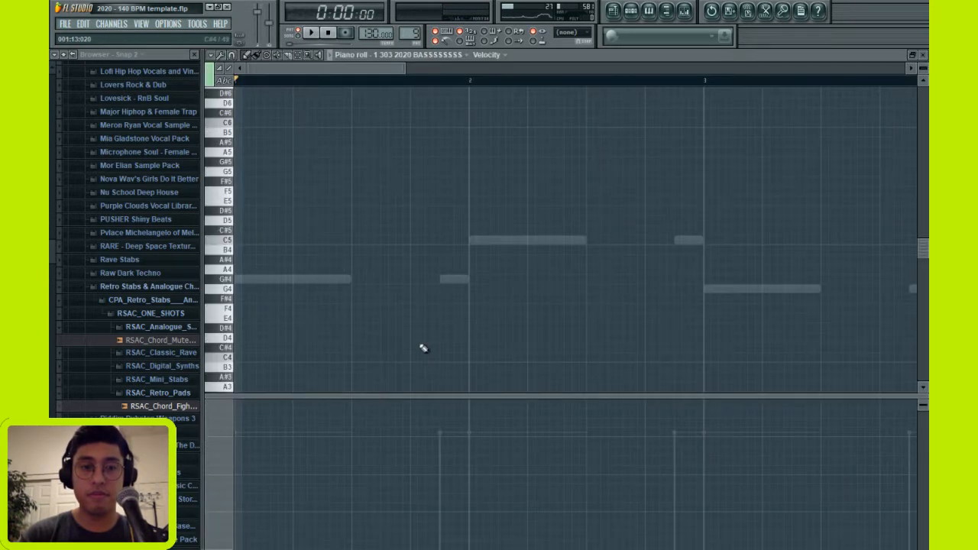
{"action": "left_click_drag", "start_coordinate": [375, 396], "coordinate": [375, 498]}
{"action": "scroll", "coordinate": [374, 374], "scroll_direction": "down", "scroll_amount": 2}
{"action": "left_click", "coordinate": [392, 367]}
{"action": "left_click_drag", "start_coordinate": [417, 369], "coordinate": [378, 323]}
{"action": "key", "text": "space"}
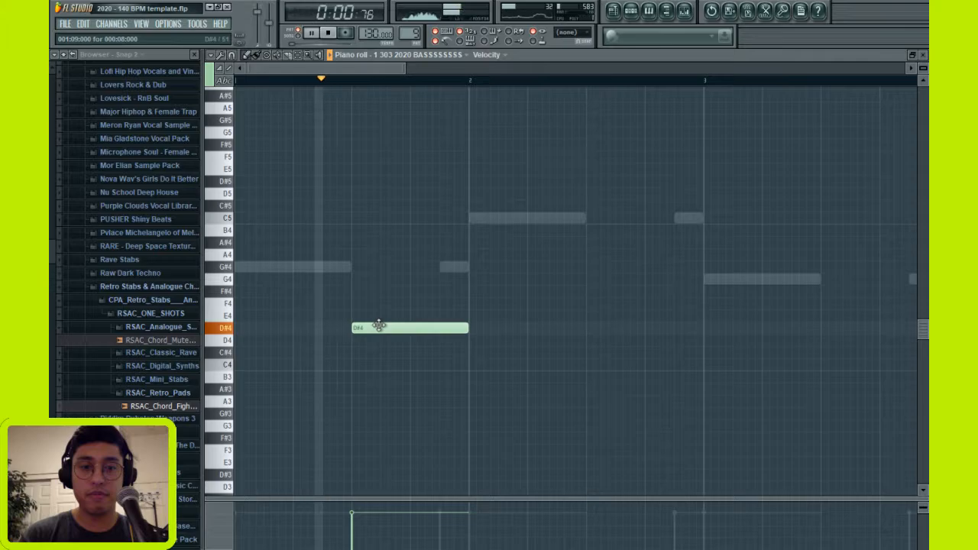
{"action": "key", "text": "space"}
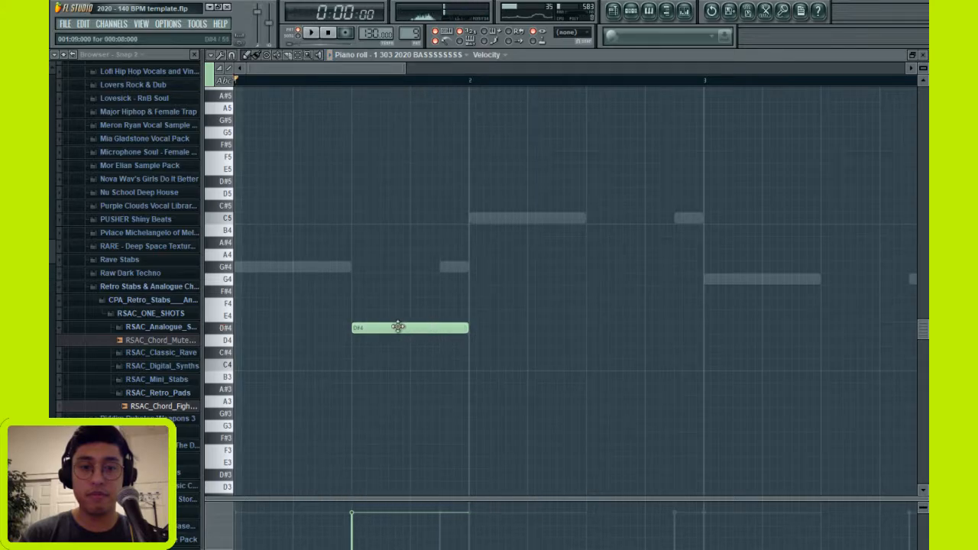
- Shorten the bass D#4 note to about one step, add a short F4 note at step 11 of bar 1, and play the pattern
{"action": "left_click_drag", "start_coordinate": [460, 324], "coordinate": [388, 328]}
{"action": "key", "text": "space"}
{"action": "key", "text": "space"}
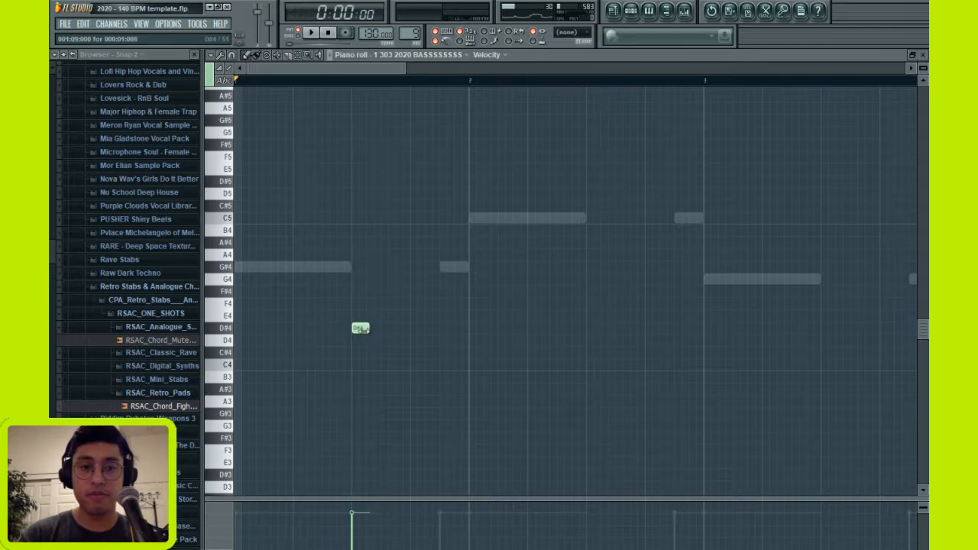
{"action": "left_click", "coordinate": [383, 301]}
{"action": "key", "text": "space"}
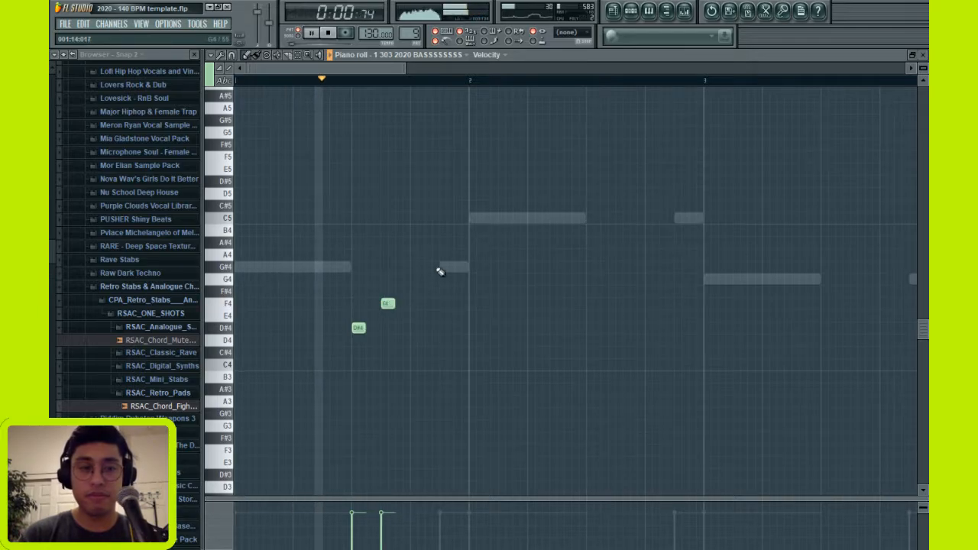
{"action": "key", "text": "space"}
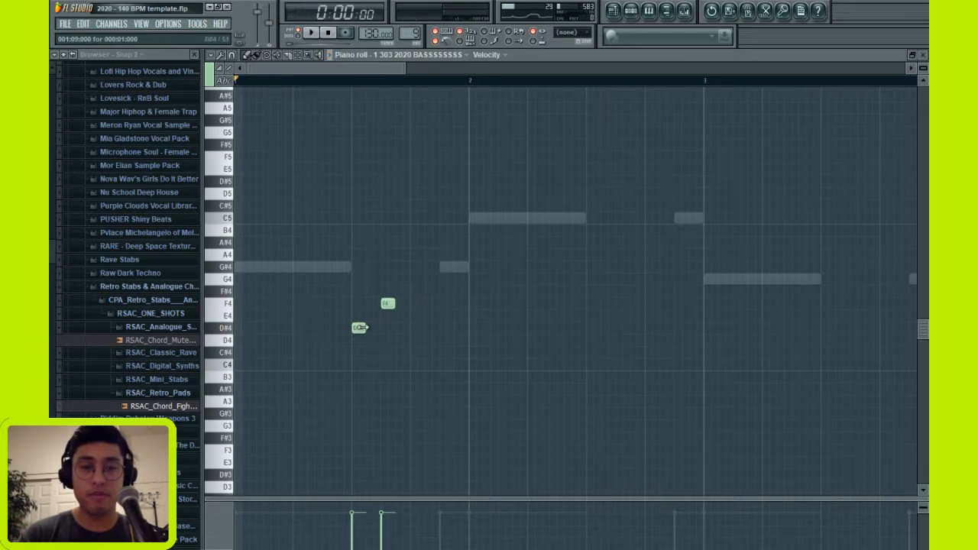
- Turn off the arpeggiator in the first 1 303 2020 bass channel's function settings and play the pattern
{"action": "key", "text": "Escape"}
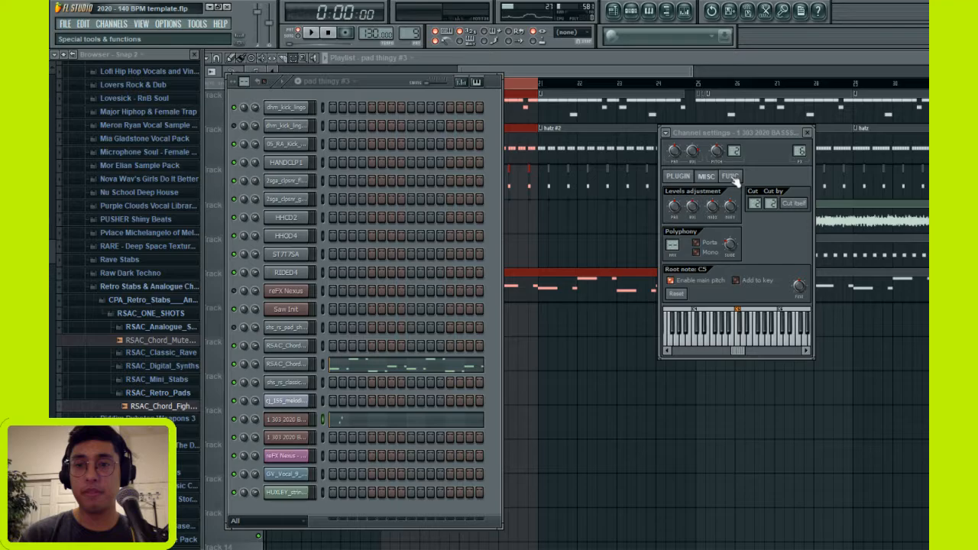
{"action": "left_click", "coordinate": [730, 176]}
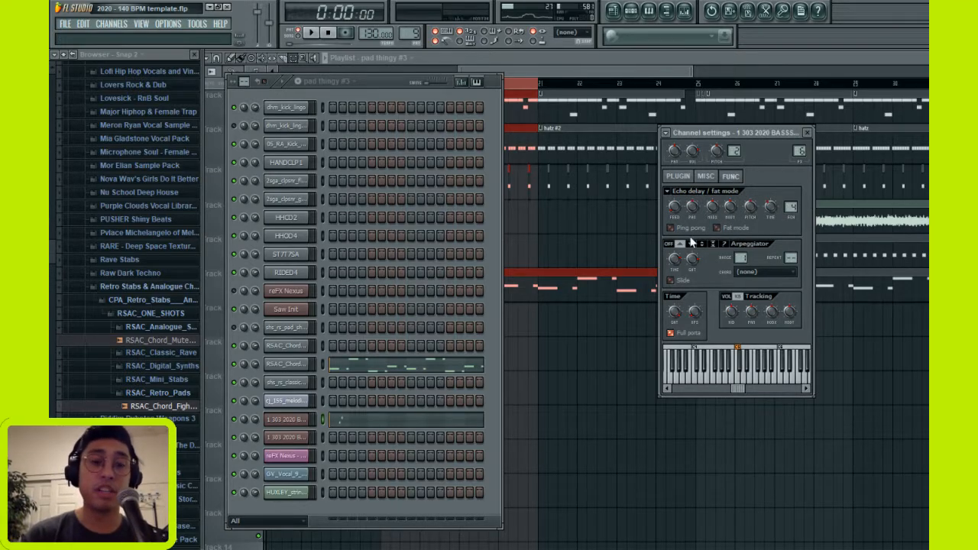
{"action": "key", "text": "m"}
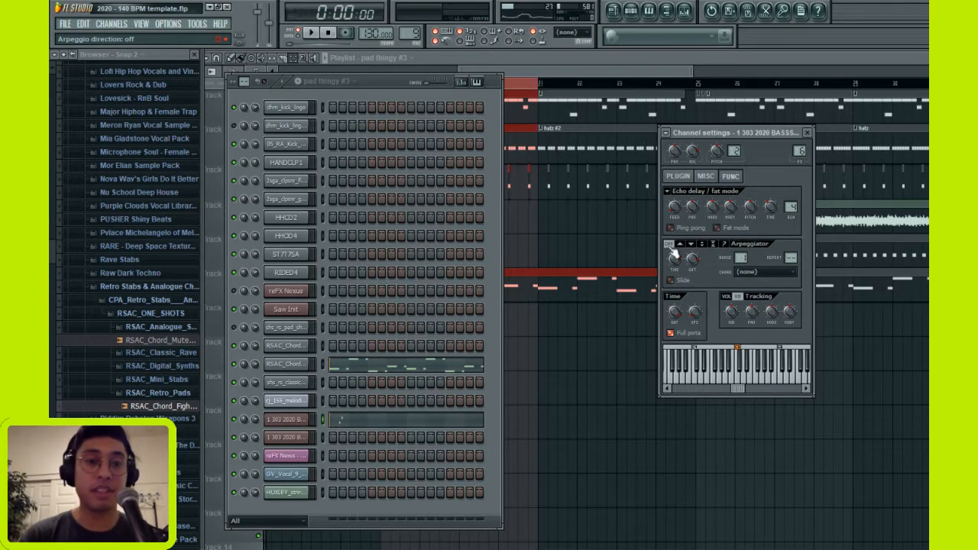
{"action": "left_click", "coordinate": [391, 88]}
{"action": "key", "text": "space"}
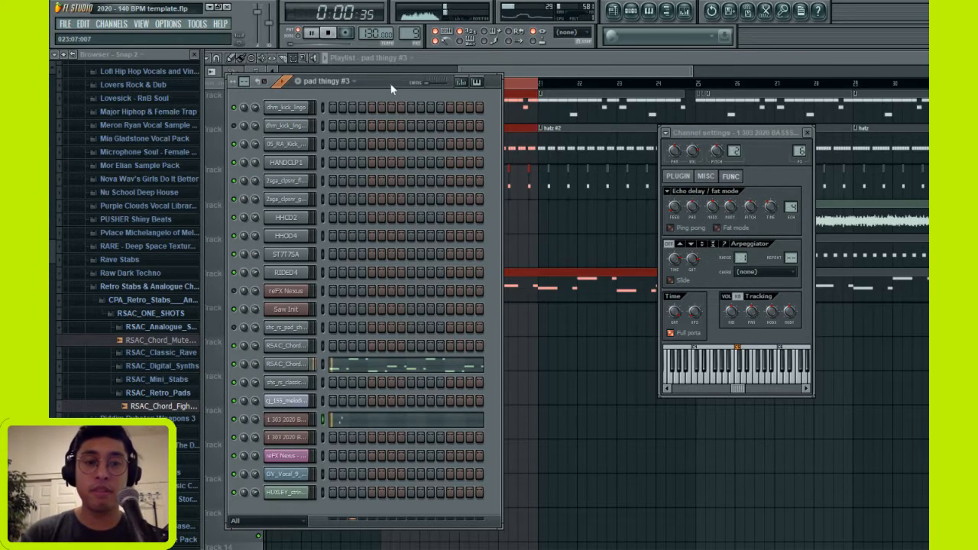
- Add a D#4 note at step 13 of bar 1 in the first 1 303 2020 bass channel and lengthen all three notes to about 1.7 steps
{"action": "key", "text": "space"}
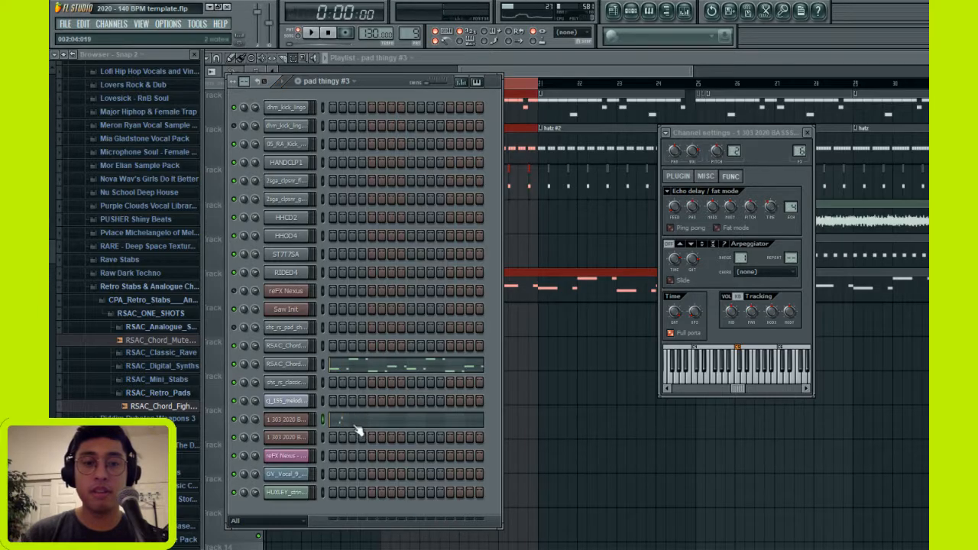
{"action": "left_click", "coordinate": [355, 424]}
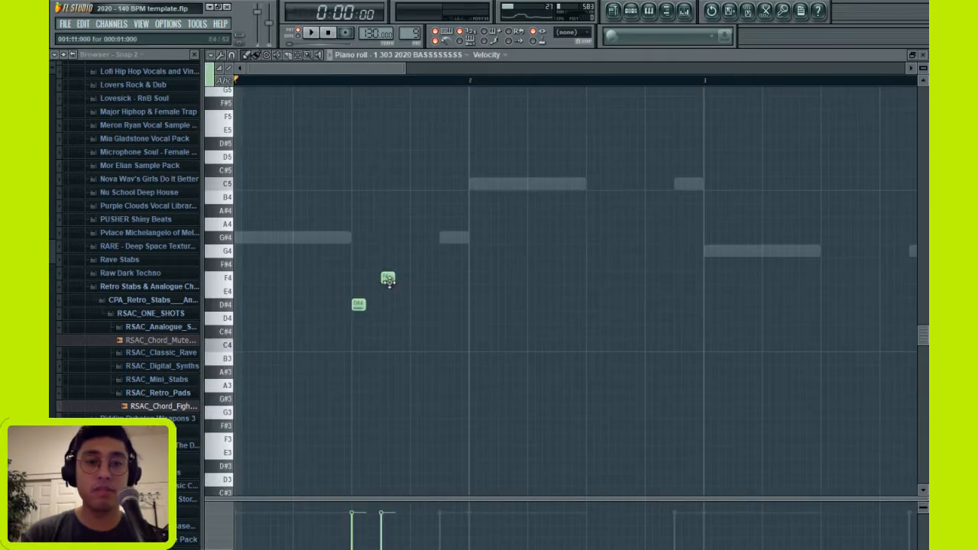
{"action": "key", "text": "space"}
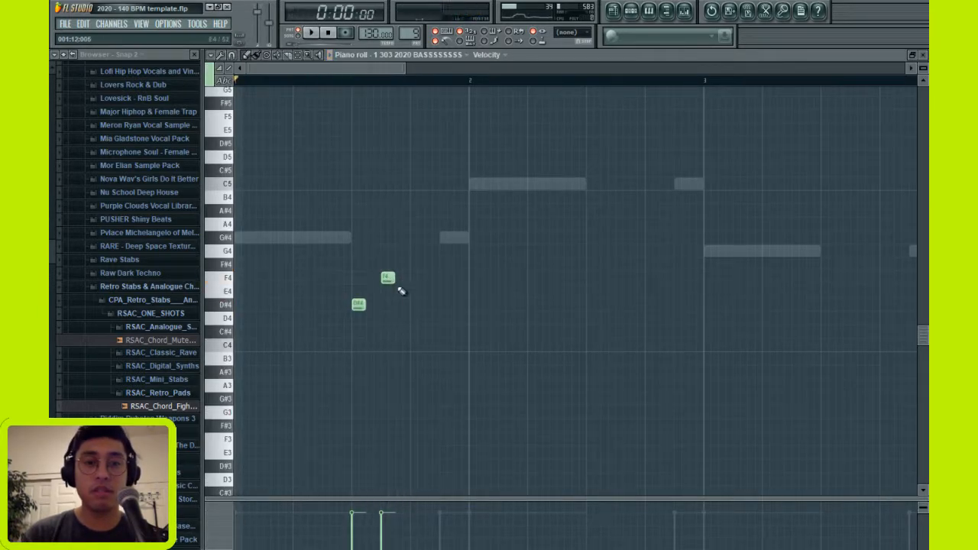
{"action": "left_click", "coordinate": [416, 305]}
{"action": "key", "text": "ctrl+a"}
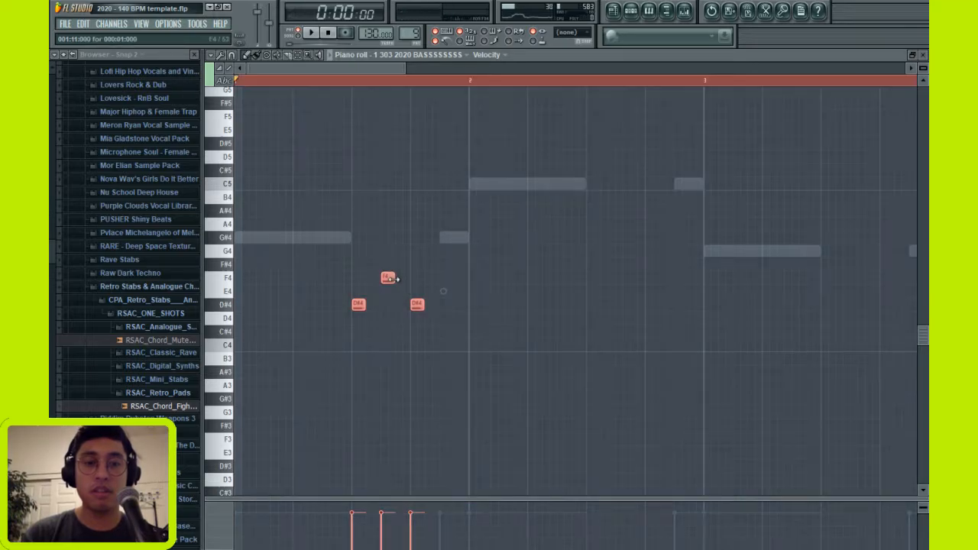
{"action": "left_click_drag", "start_coordinate": [395, 280], "coordinate": [405, 280]}
{"action": "key", "text": "space"}
{"action": "left_click", "coordinate": [409, 260], "text": "ctrl"}
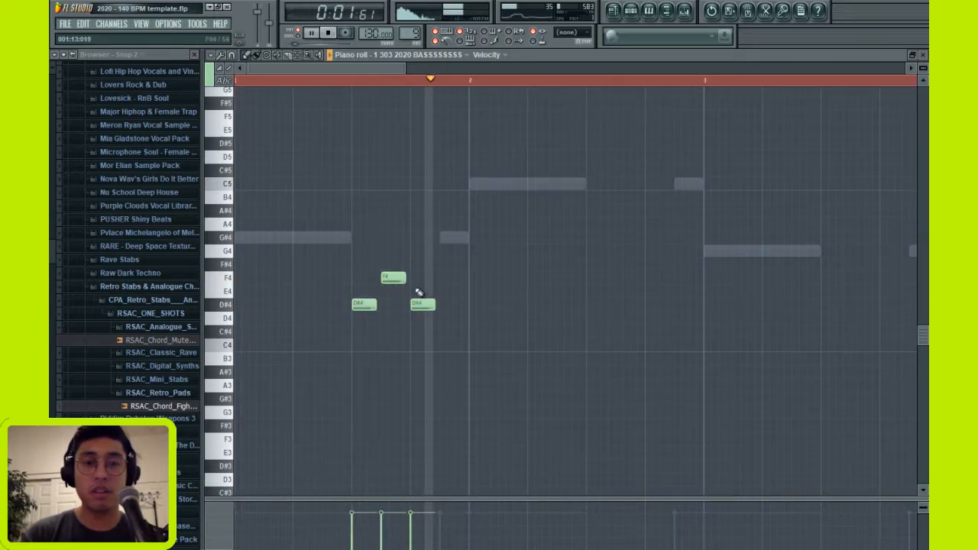
- Shorten all three bass notes to about one and a half steps and play the pattern
{"action": "key", "text": "ctrl+a"}
{"action": "key", "text": "space"}
{"action": "left_click_drag", "start_coordinate": [405, 280], "coordinate": [401, 280]}
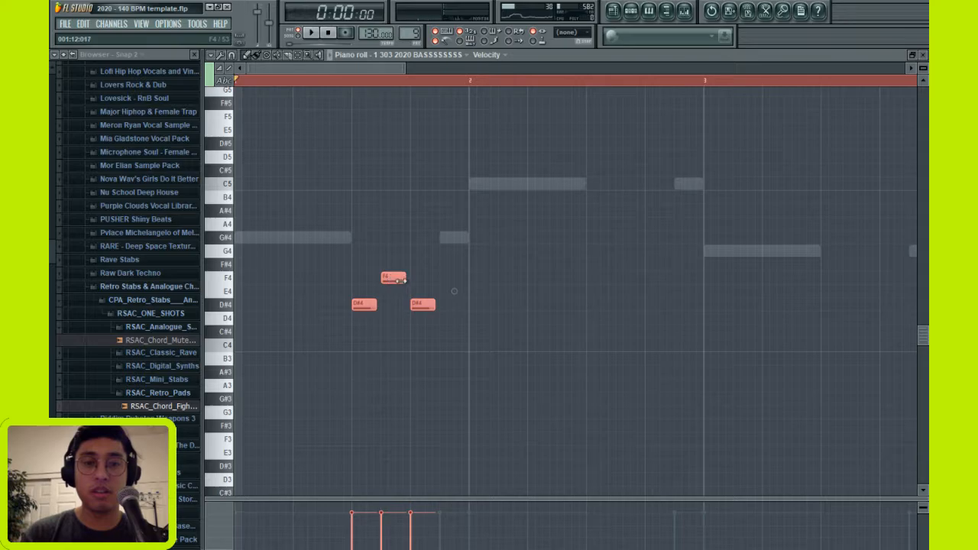
{"action": "key", "text": "space"}
{"action": "left_click", "coordinate": [428, 335], "text": "ctrl"}
{"action": "key", "text": "space"}
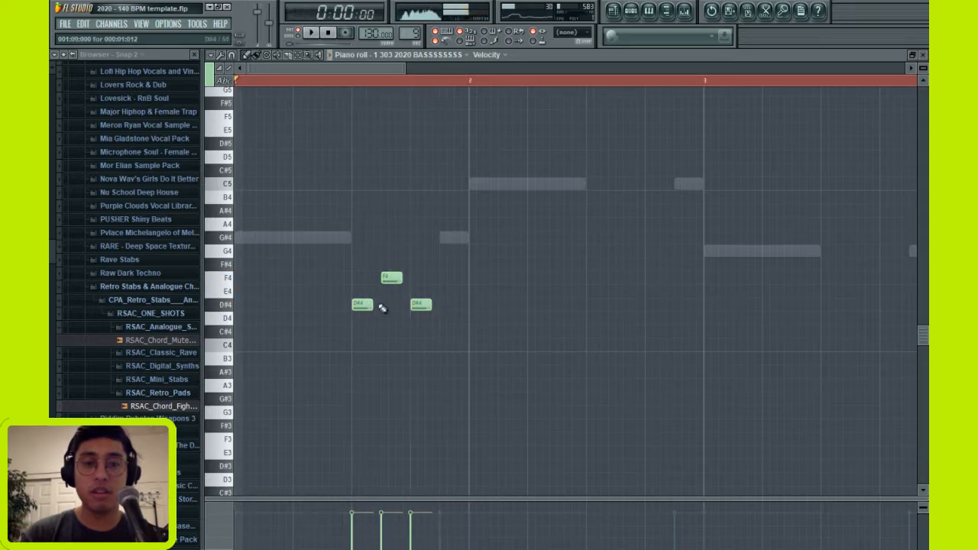
- Try the middle bass note at F#4, play the pattern, and undo the pitch change
{"action": "left_click_drag", "start_coordinate": [387, 281], "coordinate": [389, 266]}
{"action": "key", "text": "space"}
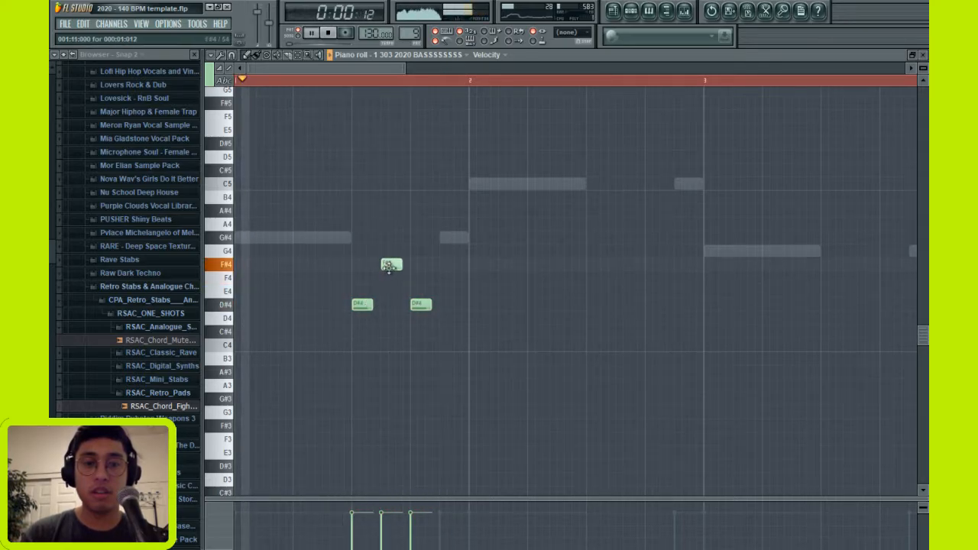
{"action": "key", "text": "space"}
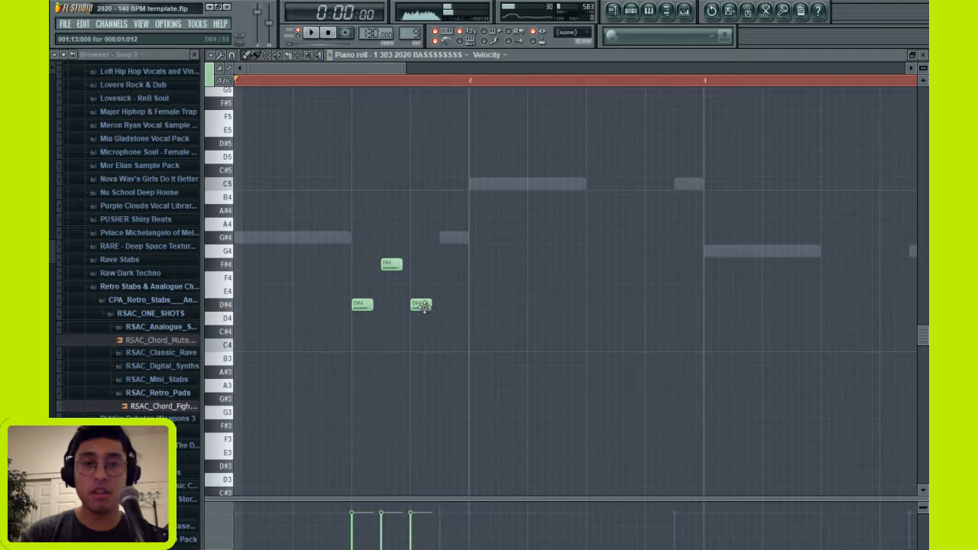
{"action": "key", "text": "ctrl+z"}
- Try the first bass note at D4 and the third at D4 and D#4, playing each variation
{"action": "left_click_drag", "start_coordinate": [425, 307], "coordinate": [422, 321]}
{"action": "left_click_drag", "start_coordinate": [361, 309], "coordinate": [362, 323]}
{"action": "key", "text": "space"}
{"action": "key", "text": "space"}
{"action": "left_click_drag", "start_coordinate": [419, 320], "coordinate": [420, 306]}
{"action": "key", "text": "space"}
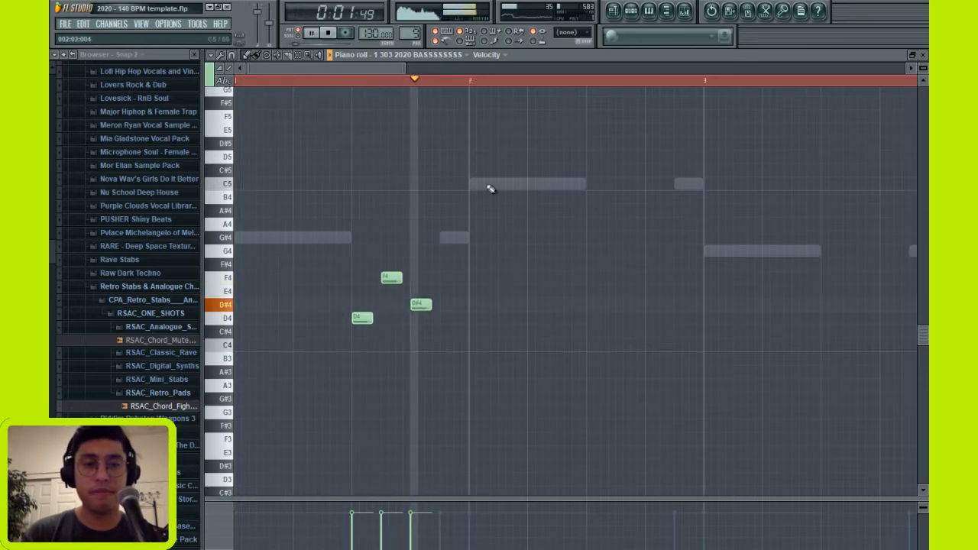
- Move the first and third bass notes of bar 1 to E4 and play the pattern
{"action": "key", "text": "space"}
{"action": "left_click_drag", "start_coordinate": [363, 317], "coordinate": [362, 291]}
{"action": "key", "text": "space"}
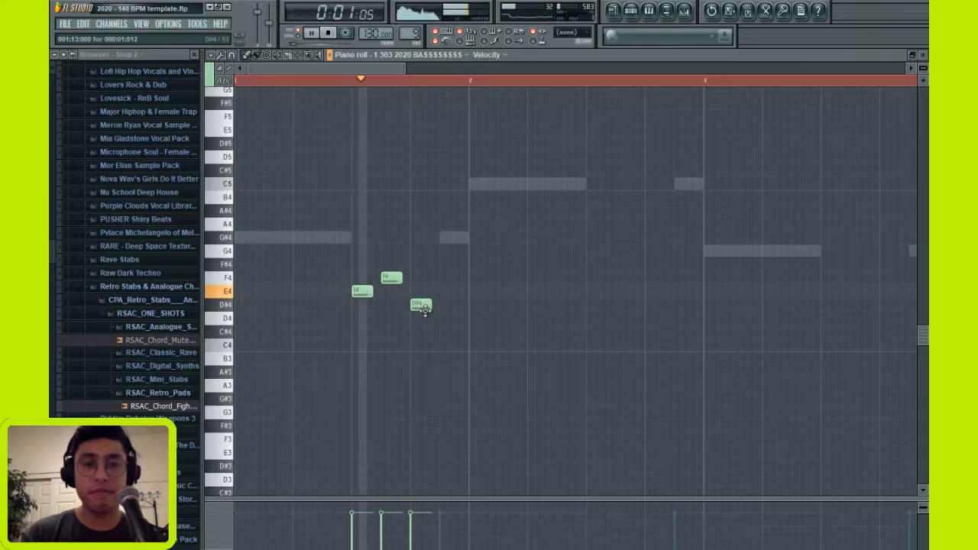
{"action": "left_click_drag", "start_coordinate": [425, 307], "coordinate": [425, 293]}
{"action": "key", "text": "space"}
{"action": "key", "text": "space"}
- Try pasting the bar 1 bass notes further along the pattern, undo the paste, and stop playback
{"action": "key", "text": "ctrl+a"}
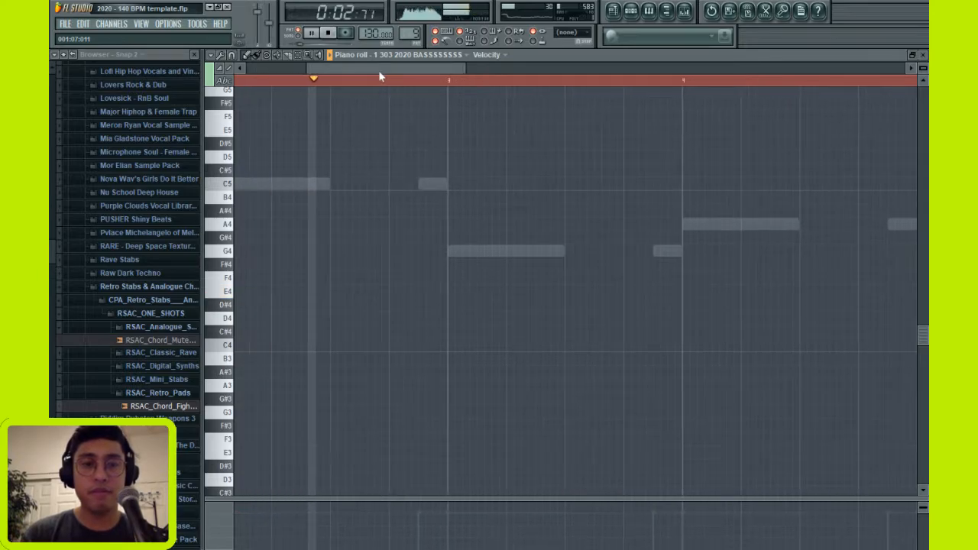
{"action": "key", "text": "ctrl+v"}
{"action": "key", "text": "space"}
{"action": "key", "text": "space"}
{"action": "left_click_drag", "start_coordinate": [441, 70], "coordinate": [412, 81]}
{"action": "key", "text": "ctrl+z"}
{"action": "key", "text": "space"}
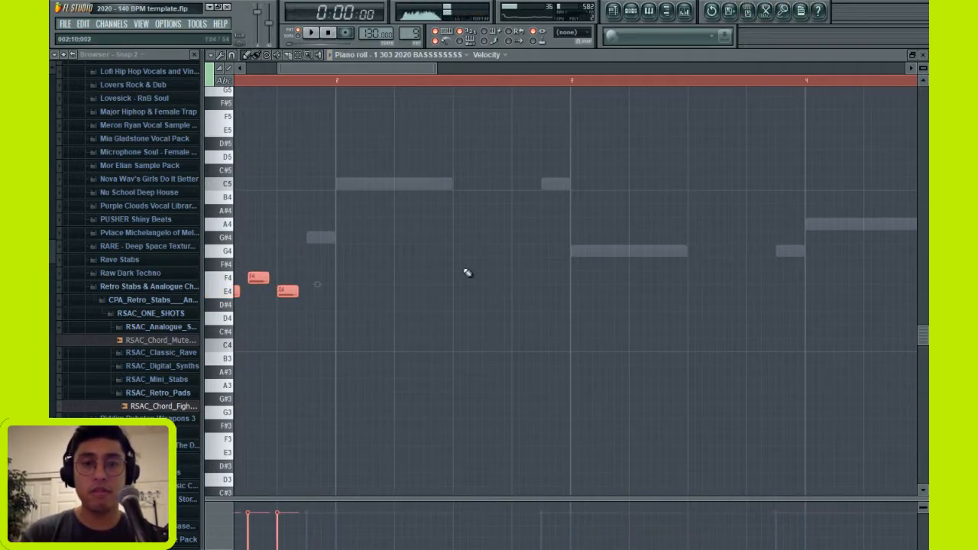
- Add descending bass notes F4, E4 and D4 at steps 9, 11 and 13 of bar 2 and play the pattern
{"action": "mouse_move", "coordinate": [463, 284]}
{"action": "left_mouse_down"}
{"action": "mouse_move", "coordinate": [467, 264]}
{"action": "mouse_move", "coordinate": [467, 283]}
{"action": "left_mouse_up"}
{"action": "left_click", "coordinate": [486, 294]}
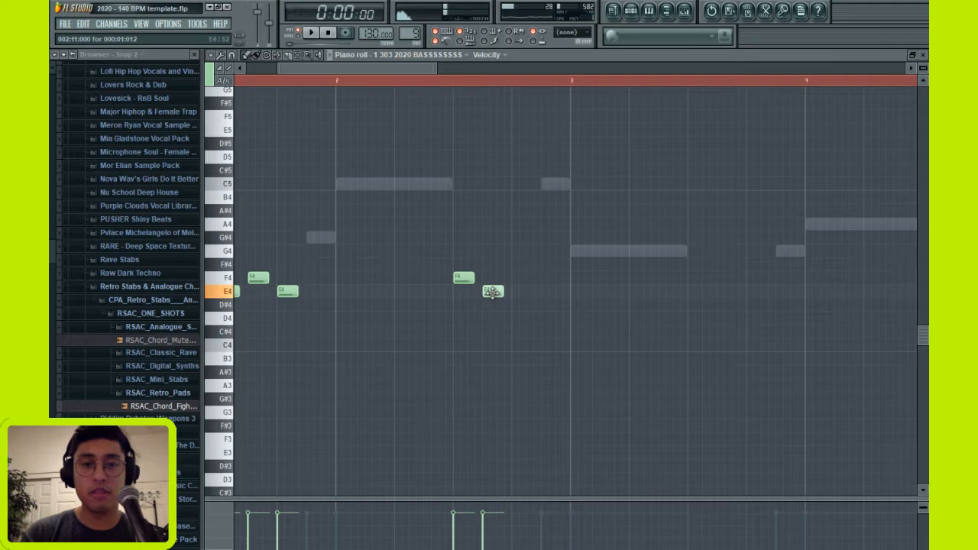
{"action": "left_click_drag", "start_coordinate": [520, 304], "coordinate": [525, 326]}
{"action": "key", "text": "space"}
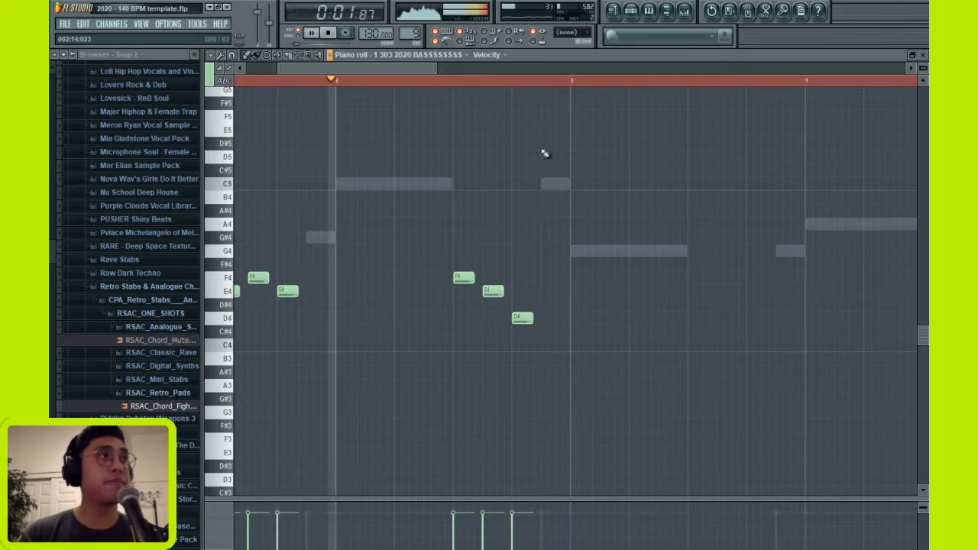
{"action": "key", "text": "space"}
{"action": "key", "text": "space"}
- Try pasting the two-bar bass phrase into the following bars and undo the paste
{"action": "key", "text": "ctrl+a"}
{"action": "left_click_drag", "start_coordinate": [341, 69], "coordinate": [388, 71]}
{"action": "key", "text": "ctrl+v"}
{"action": "key", "text": "ctrl+z"}
- Close the bass piano roll, switch playback to song mode, and play the looped drop in the playlist
{"action": "key", "text": "Escape"}
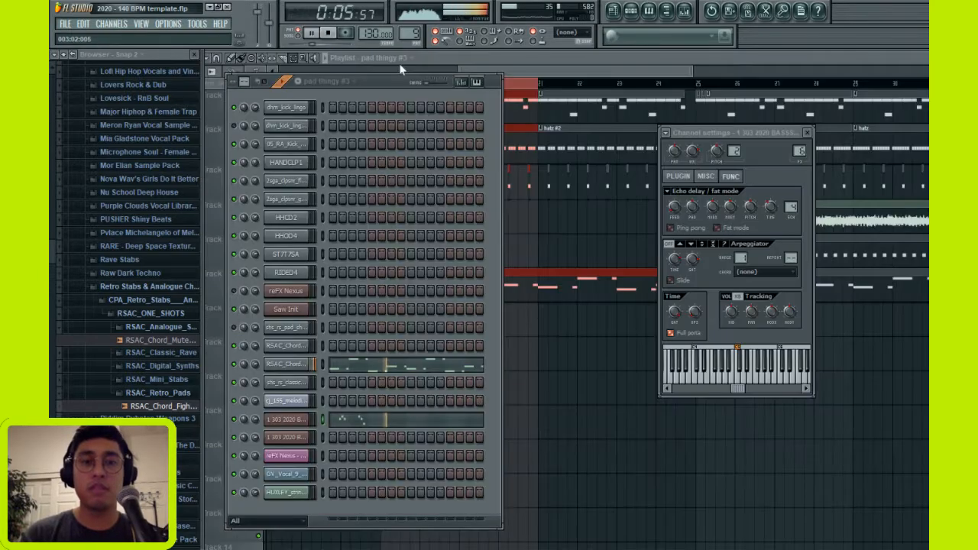
{"action": "key", "text": "space"}
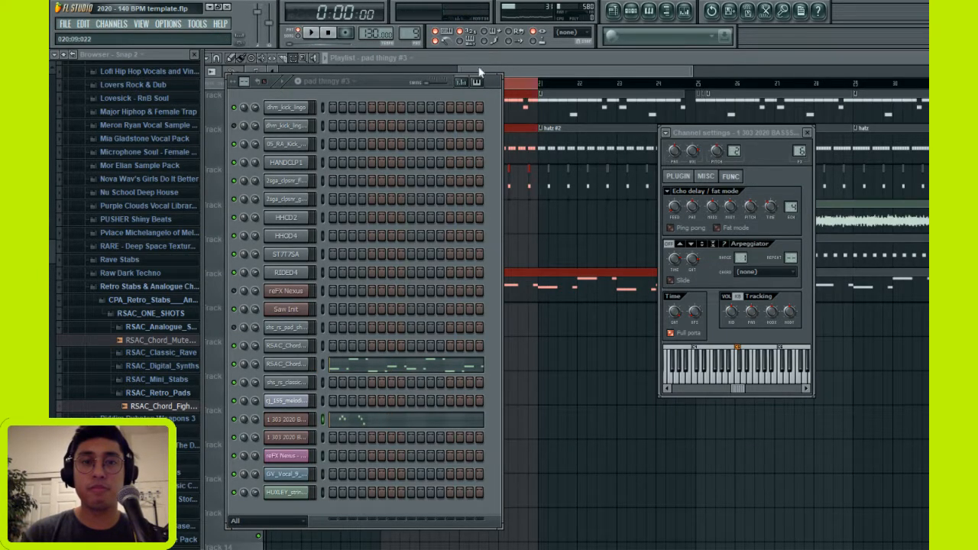
{"action": "key", "text": "space"}
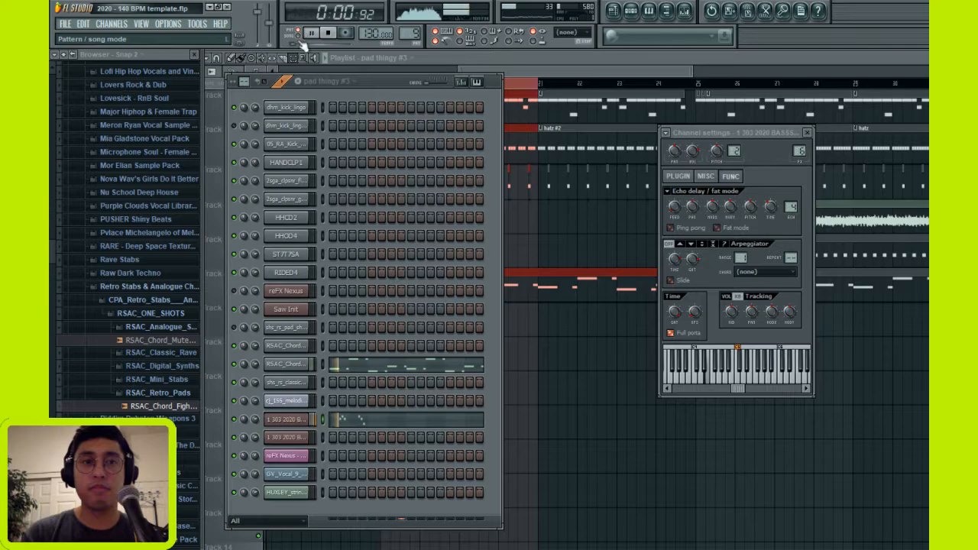
{"action": "left_click", "coordinate": [533, 61]}
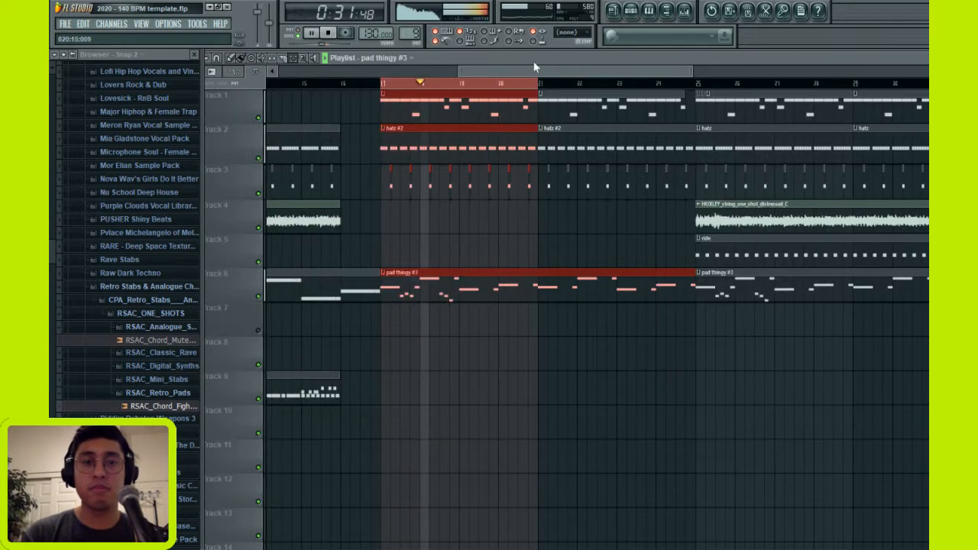
- Save the project under its current name and stop playback
{"action": "key", "text": "ctrl+s"}
{"action": "left_click", "coordinate": [66, 24]}
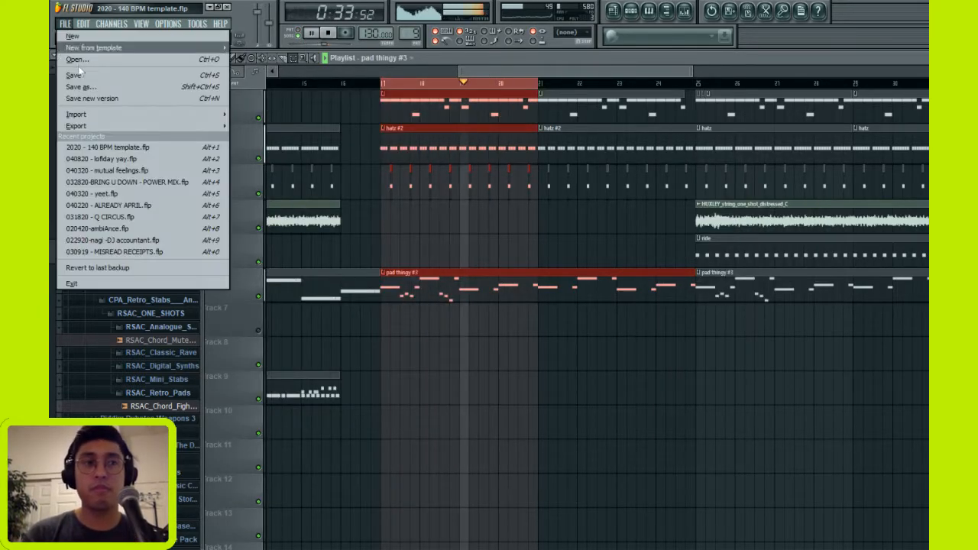
{"action": "left_click", "coordinate": [80, 75]}
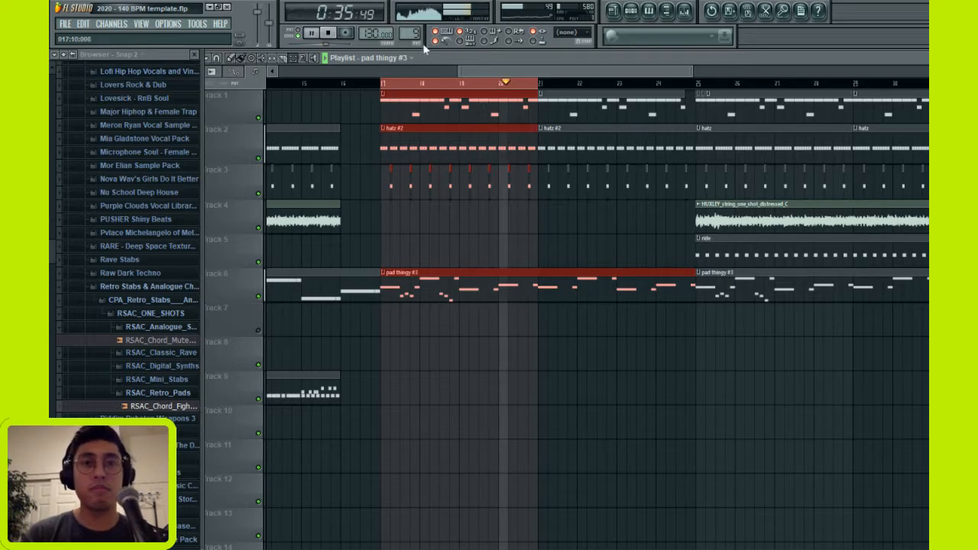
{"action": "key", "text": "space"}
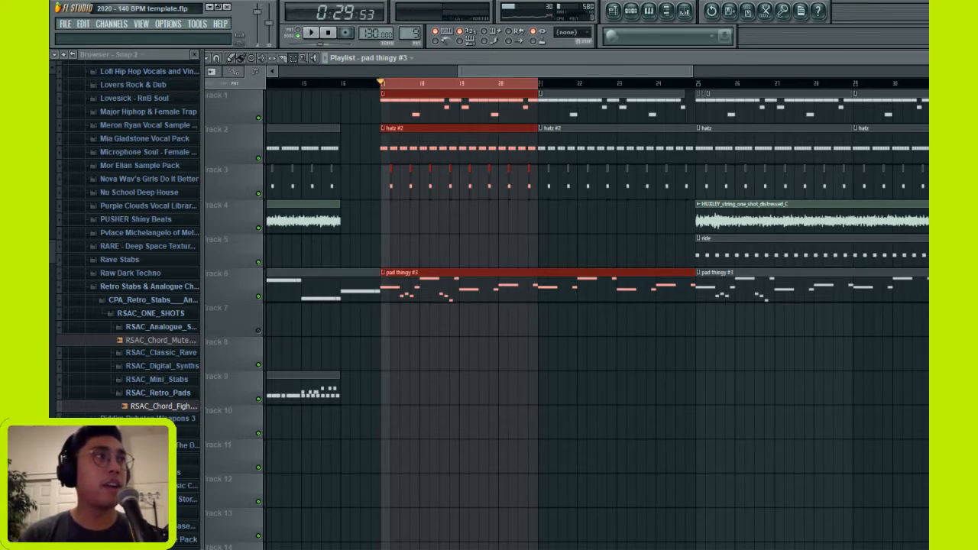
{"action": "scroll", "coordinate": [731, 120], "scroll_direction": "down", "scroll_amount": 2}
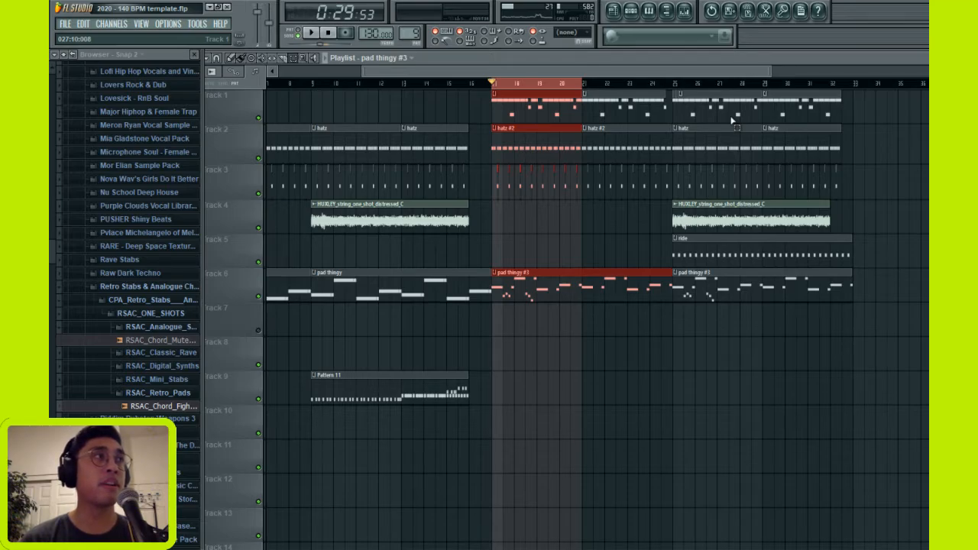